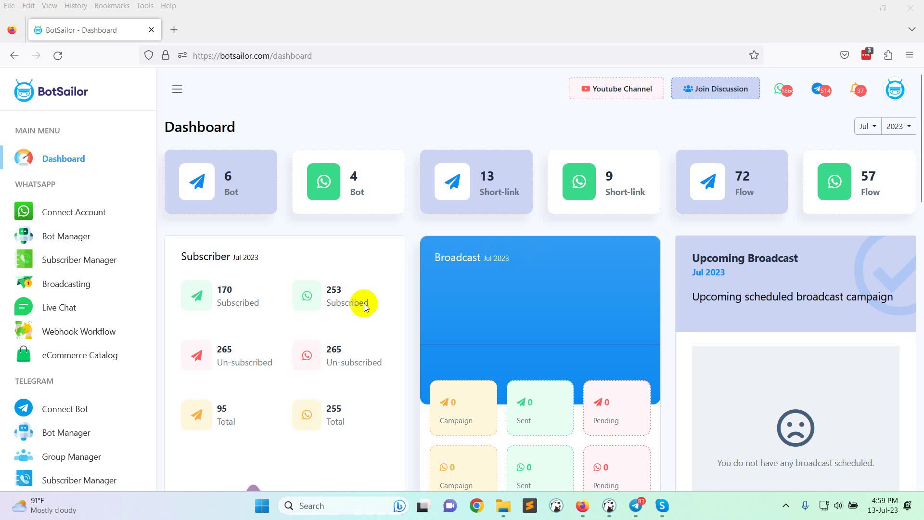
Step: Open the Telegram Group Manager and review the demo group's activity: 2 members joined, 17 messages
scroll(110, 355, down, 3)
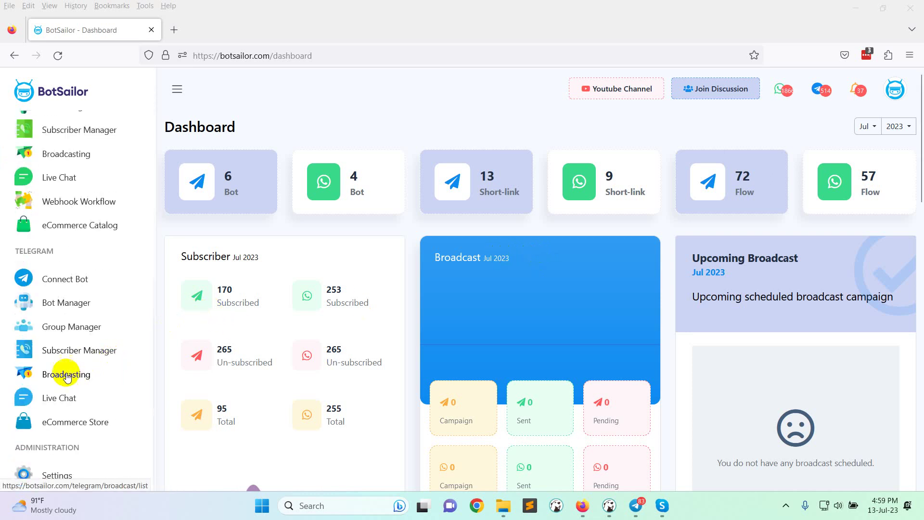
click(79, 333)
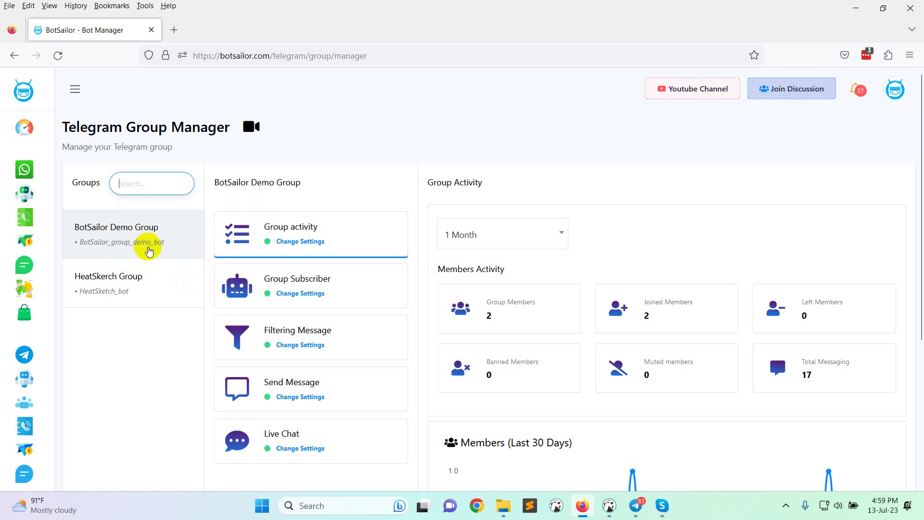
scroll(586, 297, down, 2)
scroll(351, 296, down, 3)
scroll(351, 295, up, 3)
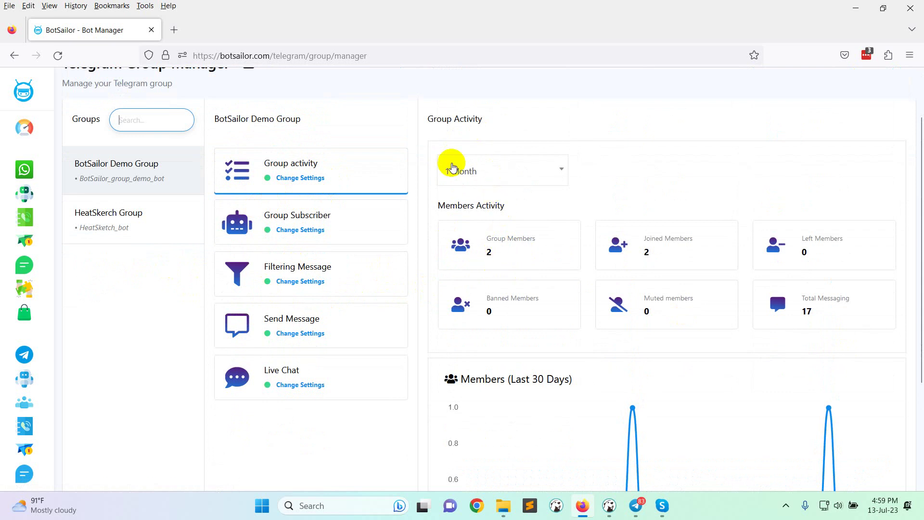
drag(486, 239, 532, 268)
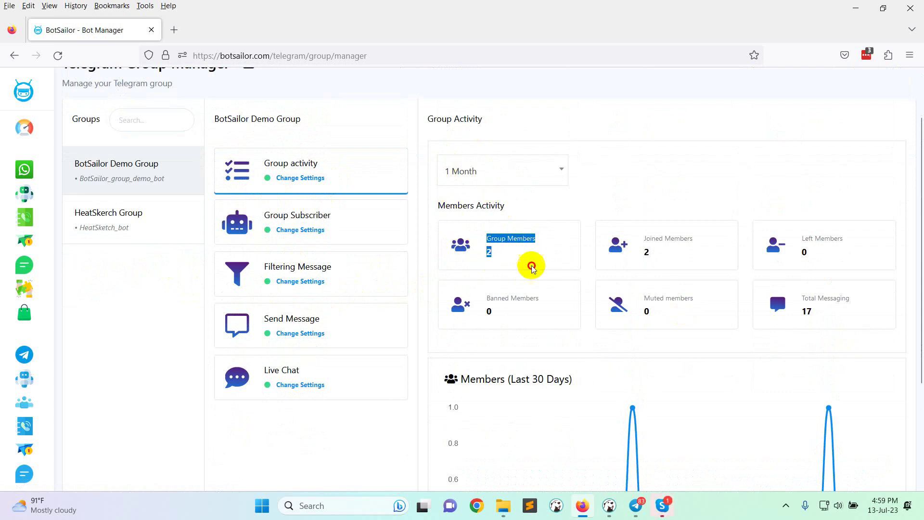
click(532, 268)
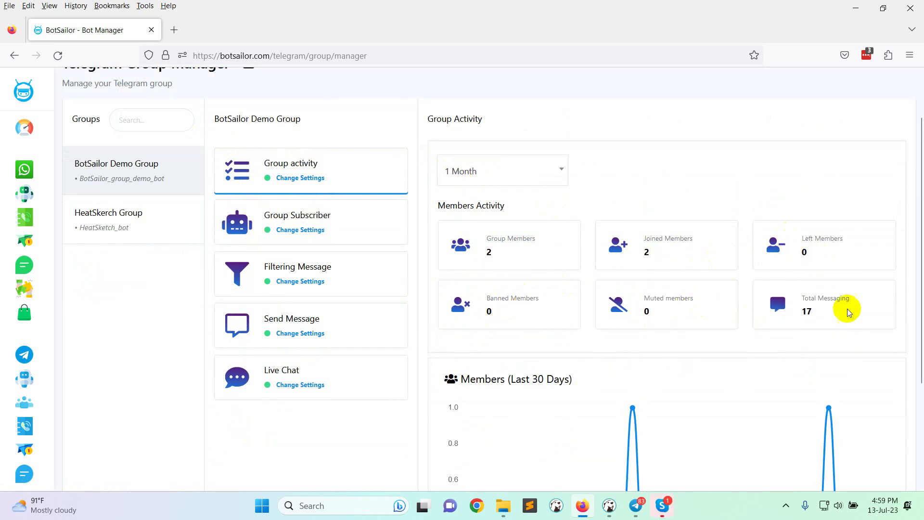
click(525, 167)
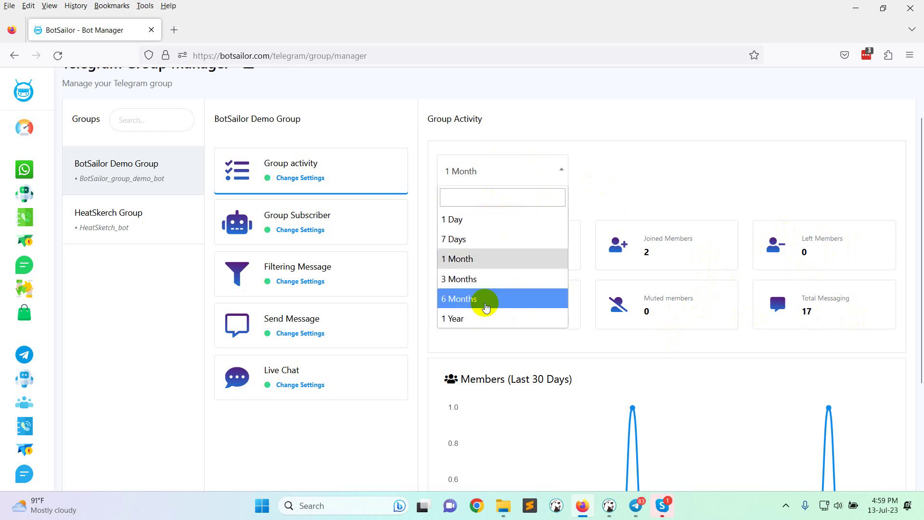
Step: Switch the activity period to 1 Day, then to 1 Year, showing 2 joined members and 17 messages
click(471, 222)
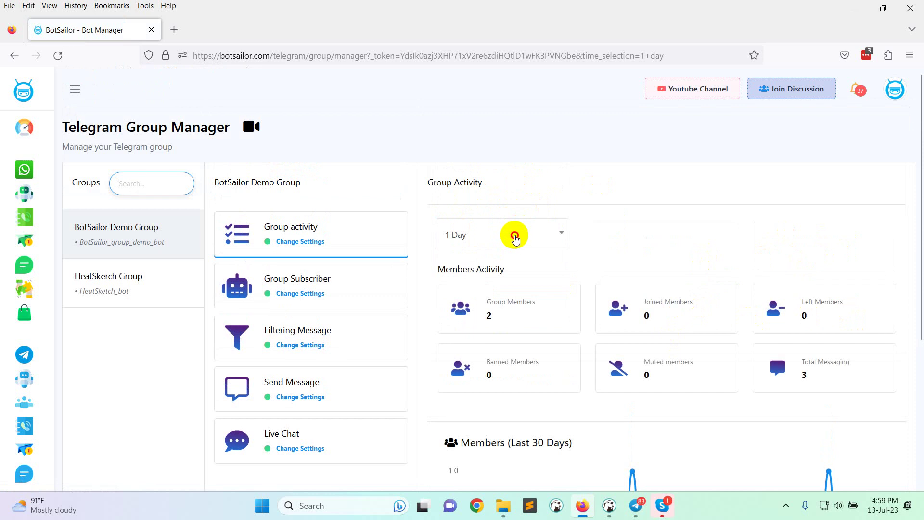
click(515, 236)
click(476, 381)
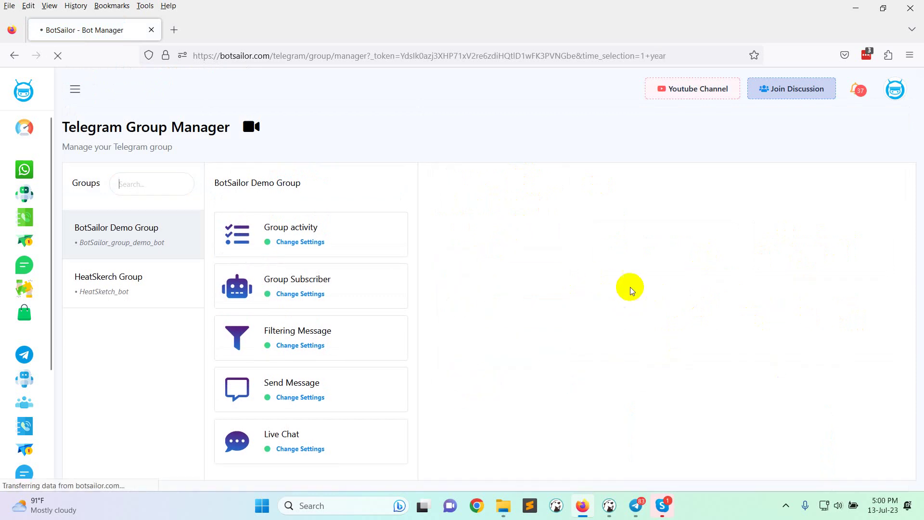
scroll(683, 281, down, 4)
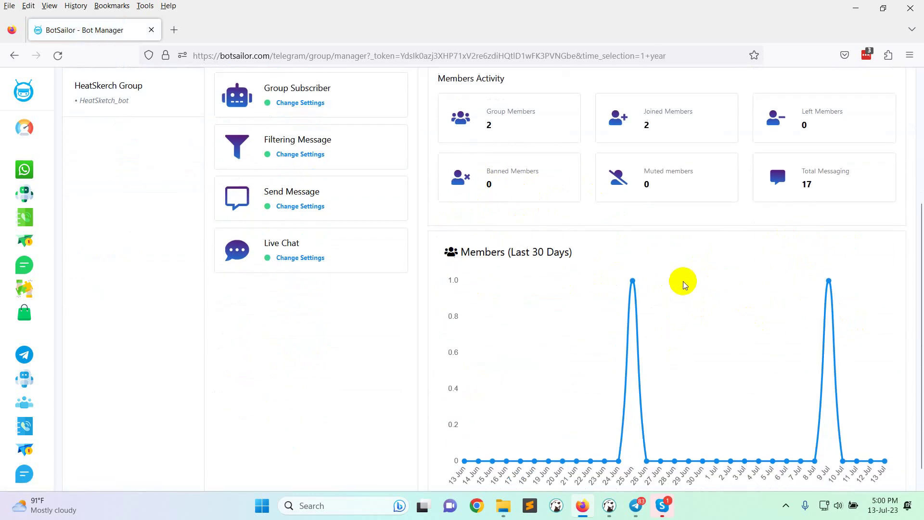
drag(449, 252, 604, 252)
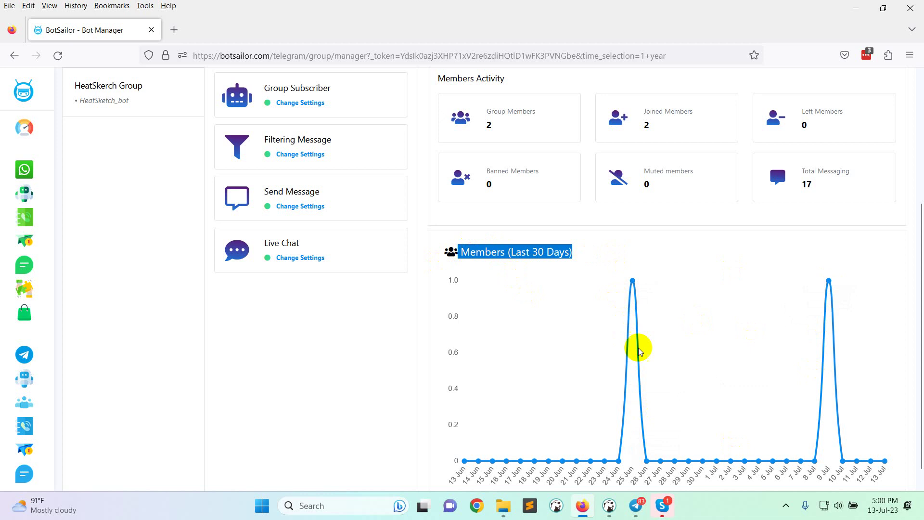
scroll(640, 344, up, 1)
scroll(640, 341, up, 3)
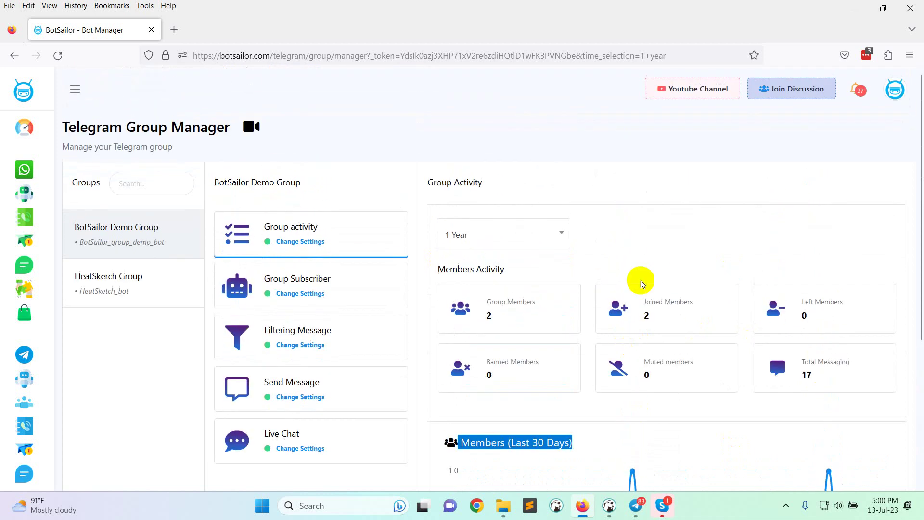
Step: Show the group's subscriber list and preview the messages sent by the first subscriber
click(587, 125)
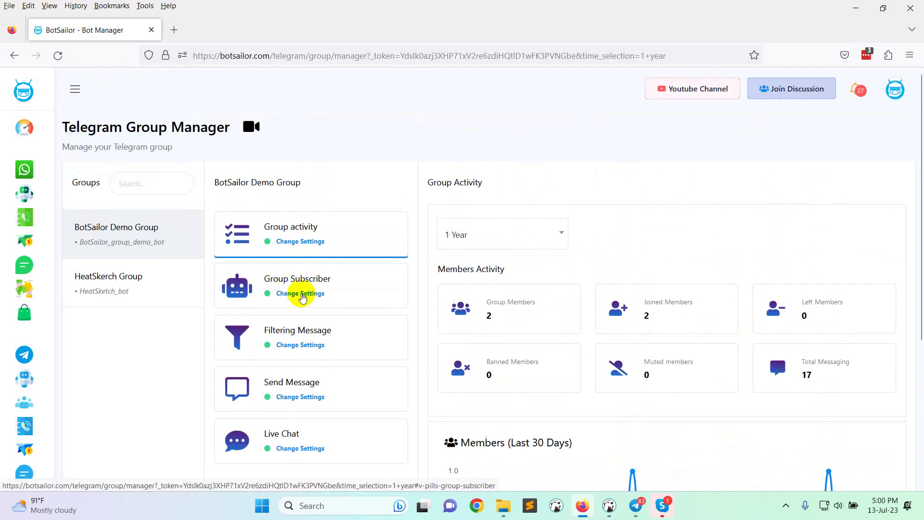
click(301, 296)
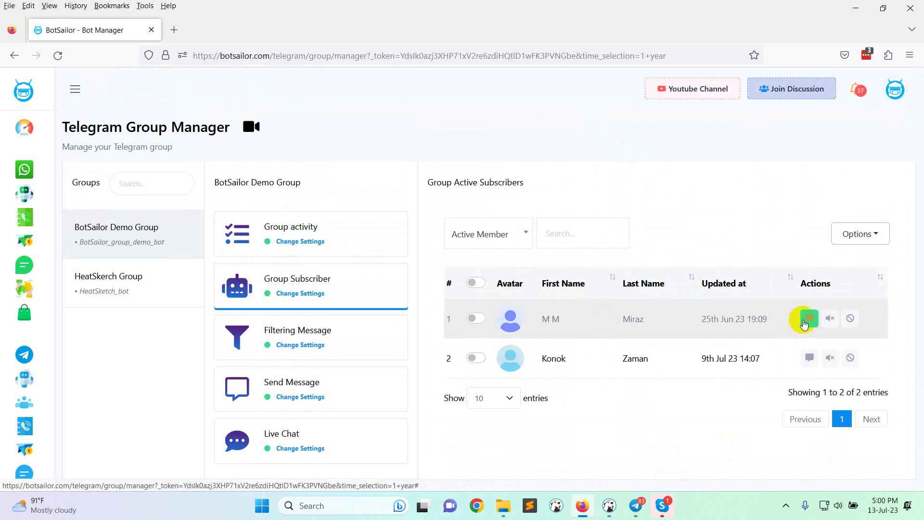
click(811, 322)
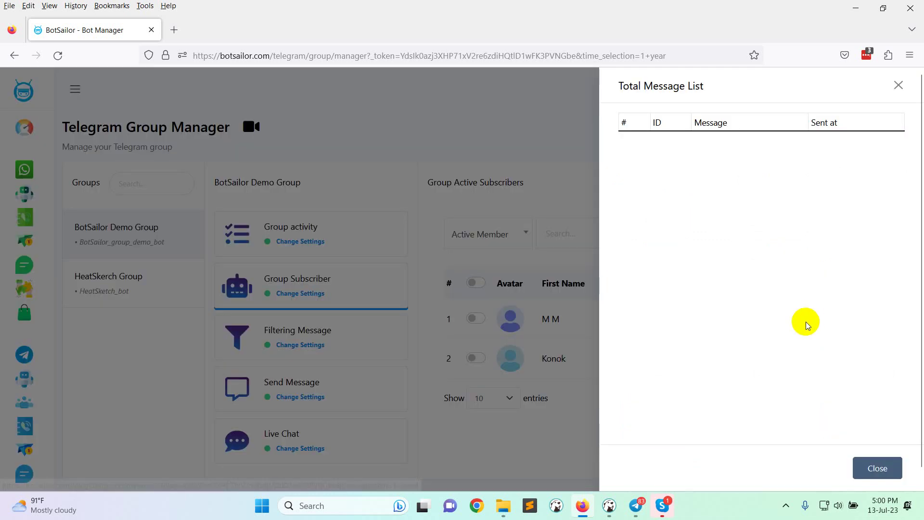
click(901, 88)
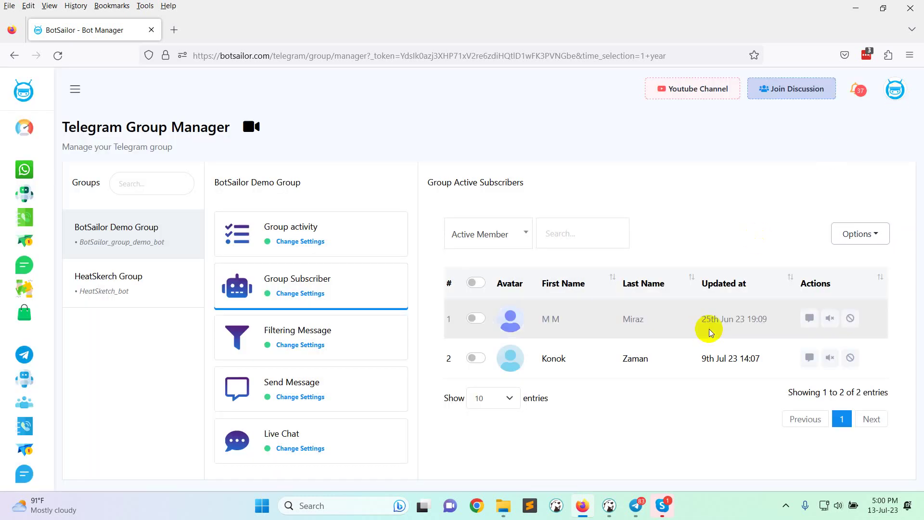
Step: Try the first subscriber's mute options, changing duration from Month to Minute, without muting
click(833, 319)
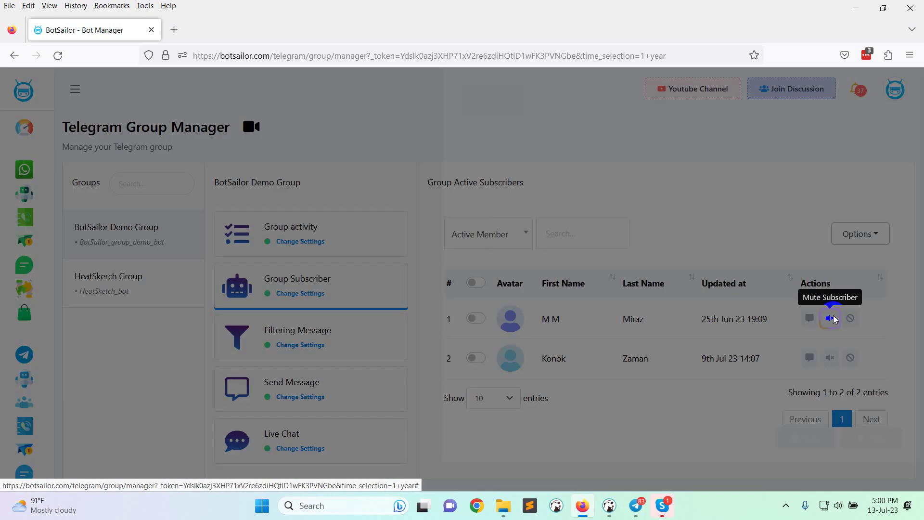
click(510, 136)
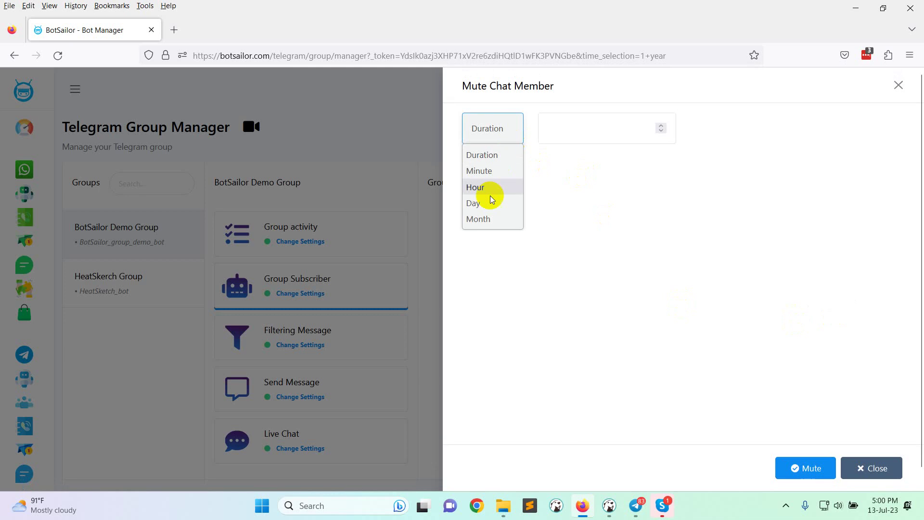
click(487, 220)
click(592, 125)
click(494, 140)
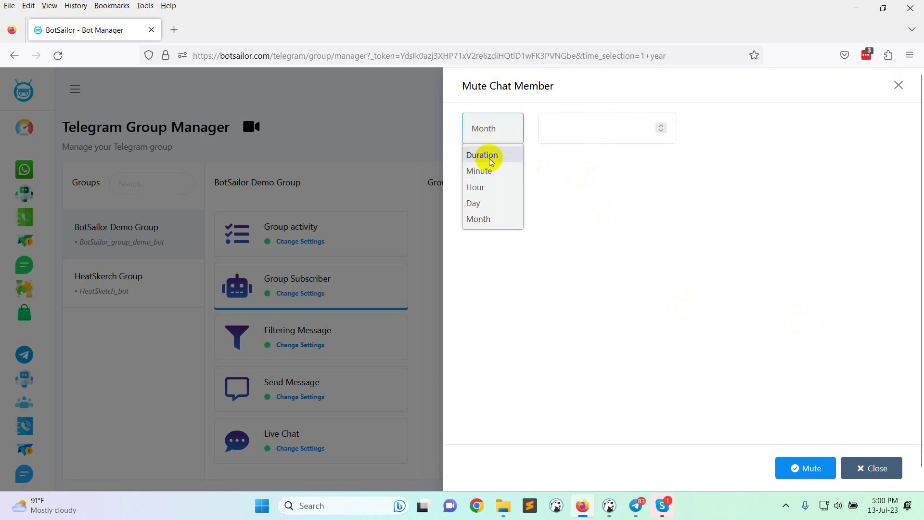
click(486, 173)
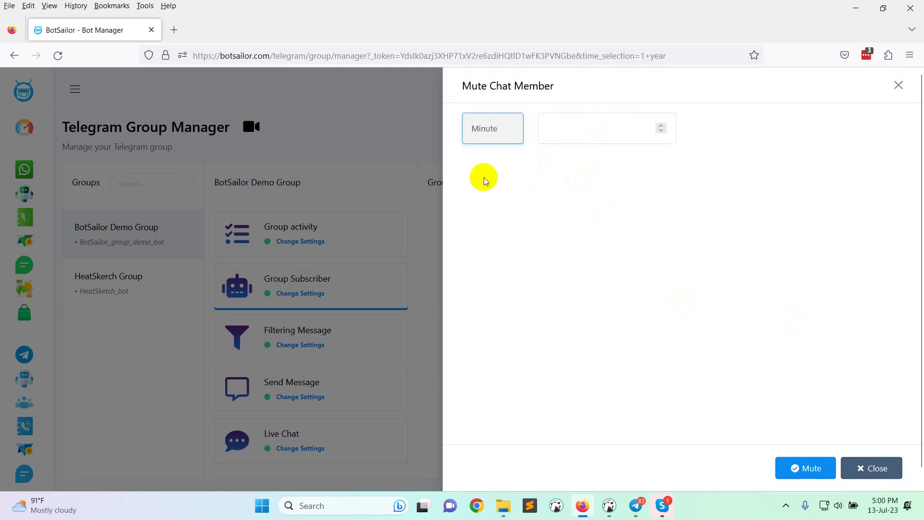
click(899, 85)
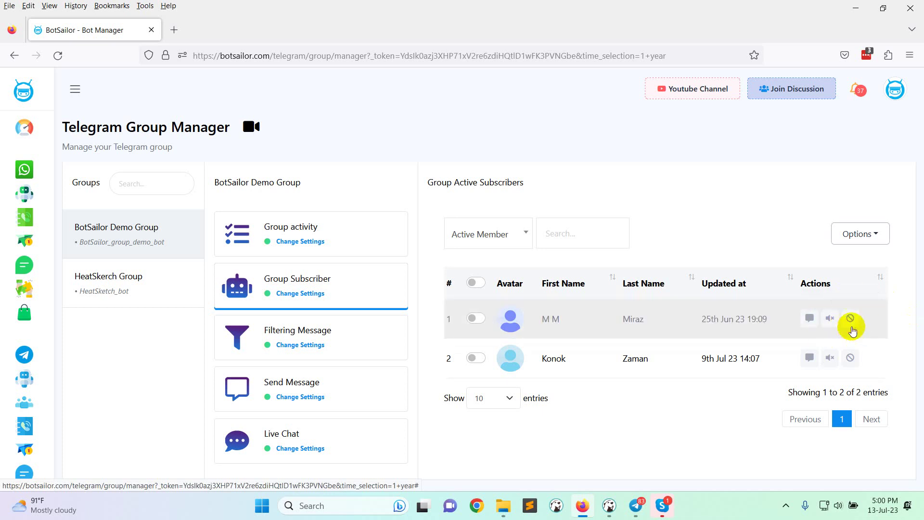
Step: Check the member type filter list and leave it unchanged on Active Member
click(478, 231)
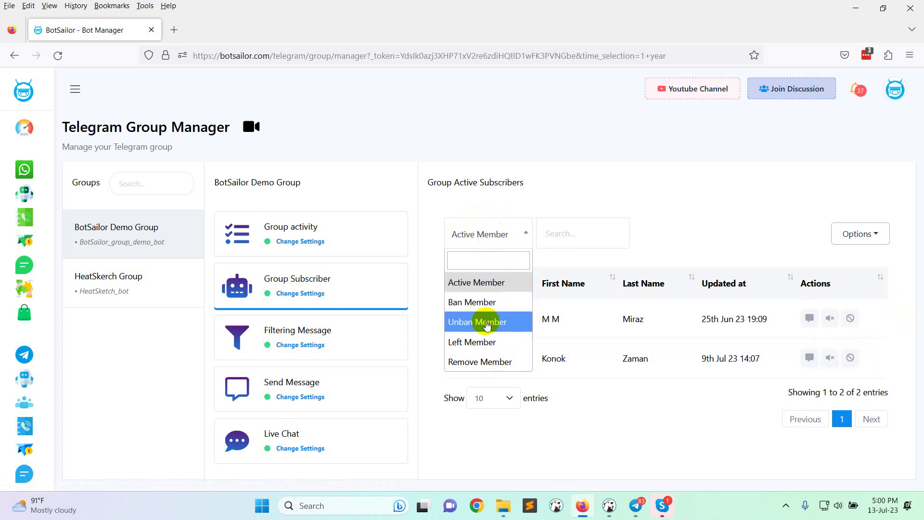
click(619, 185)
click(787, 509)
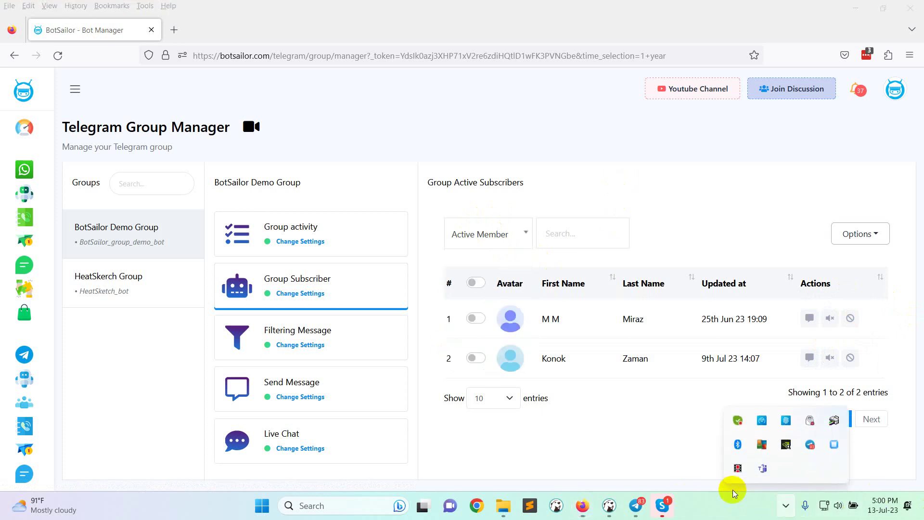
click(673, 199)
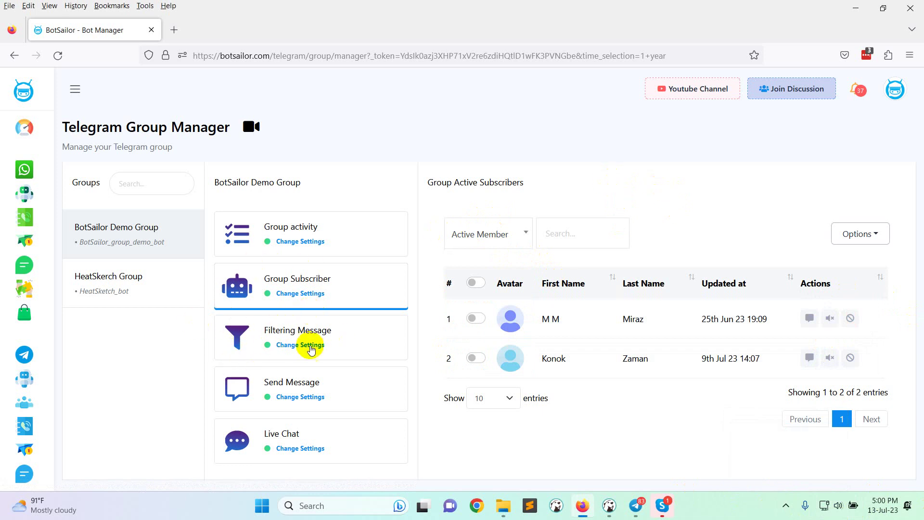
Step: In Filtering Message settings, switch on Remove Messages Contain Links
click(282, 346)
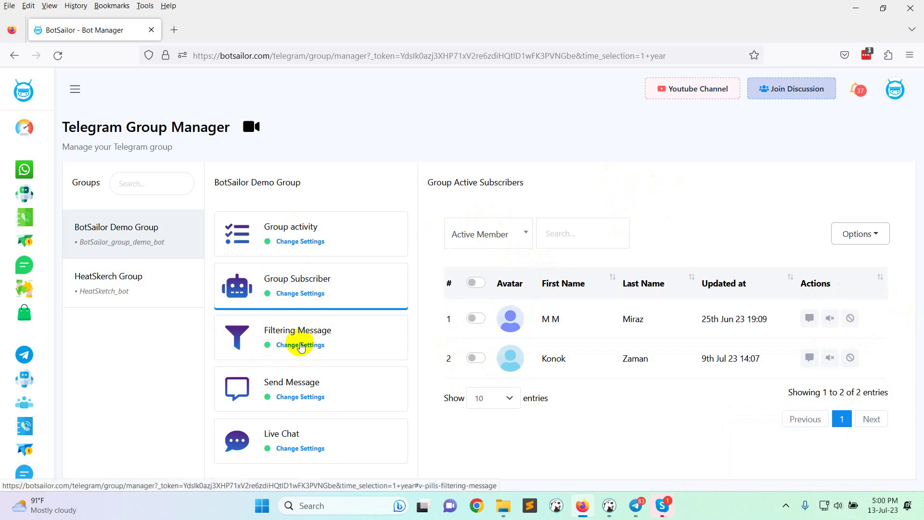
scroll(572, 305, down, 10)
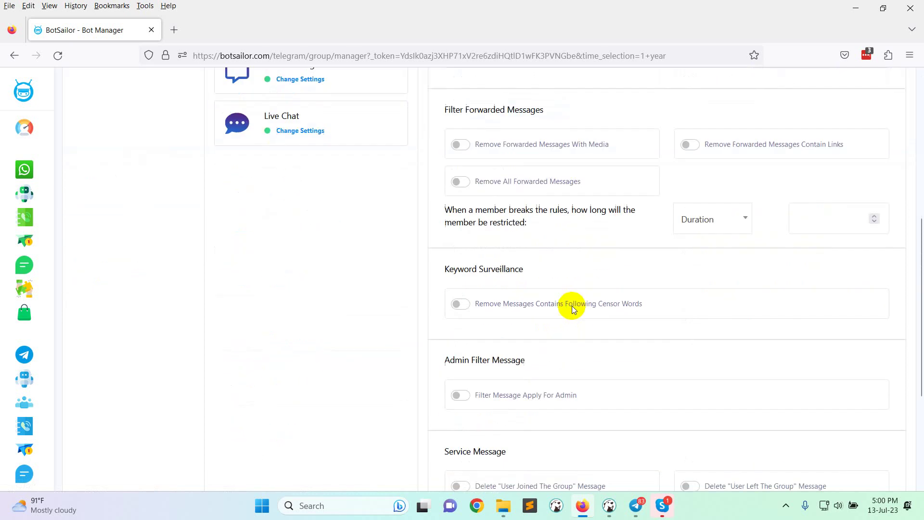
scroll(590, 332, up, 5)
scroll(596, 333, up, 5)
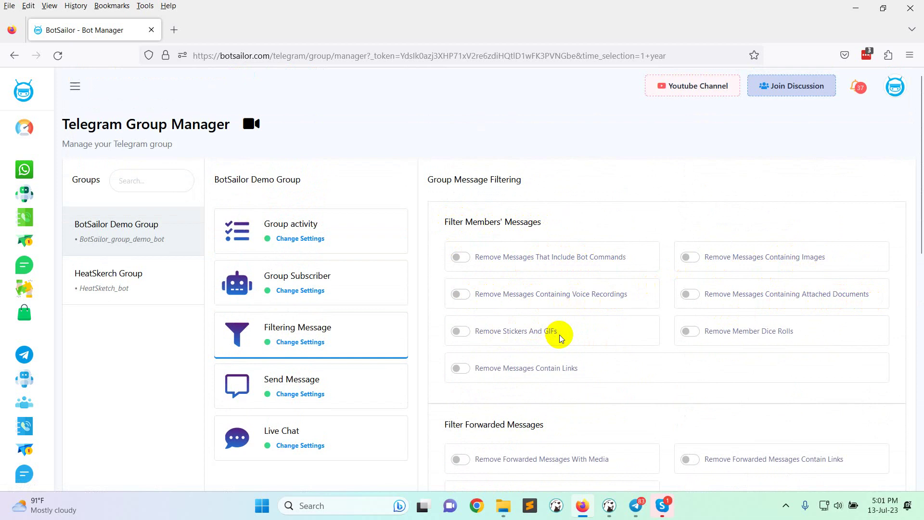
scroll(749, 351, down, 2)
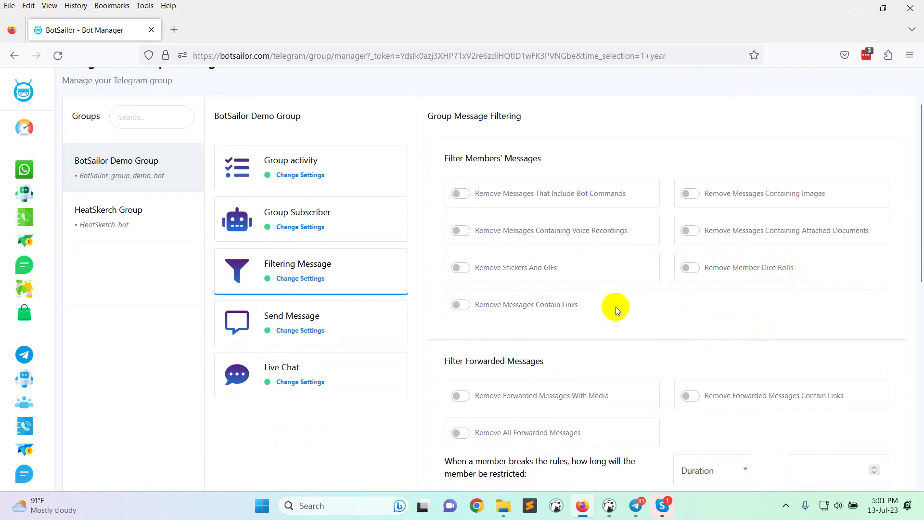
click(461, 305)
scroll(601, 310, down, 4)
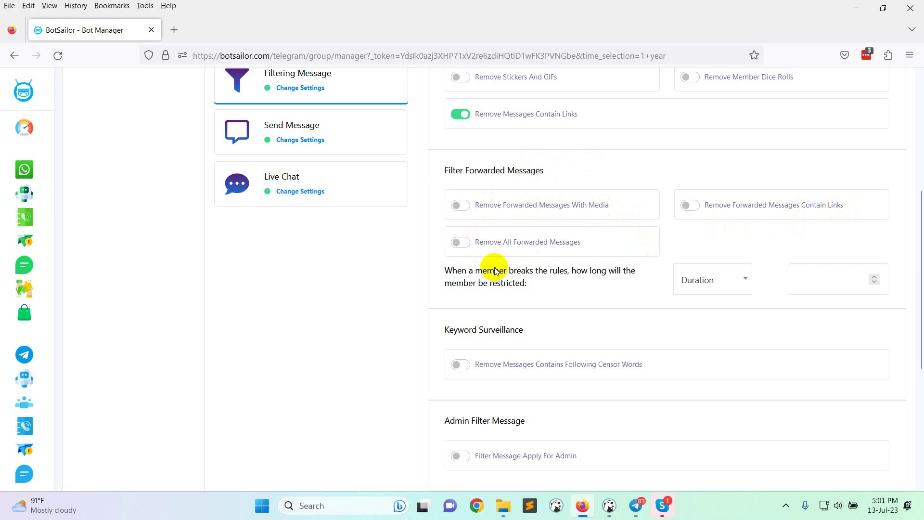
Step: Switch on 'Remove Messages Contains Following Censor Words' under Keyword Surveillance, leaving the word list empty
scroll(635, 209, down, 4)
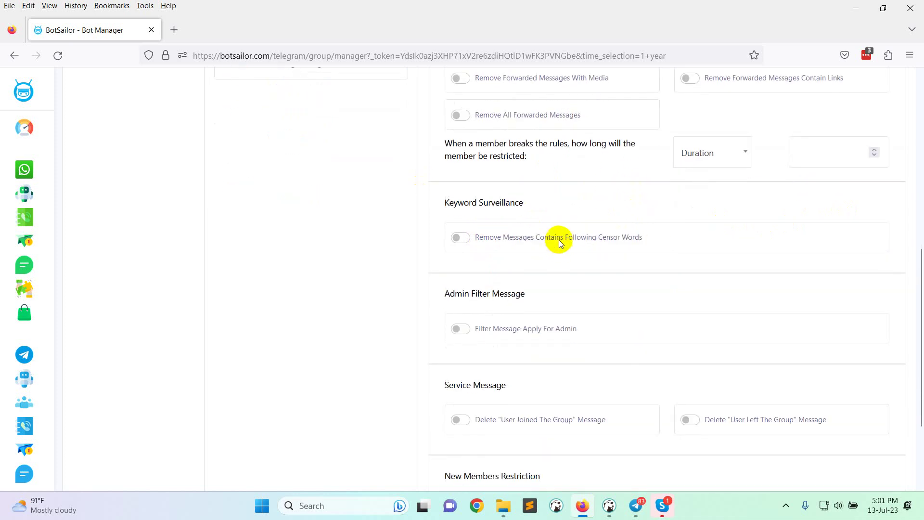
scroll(557, 239, up, 2)
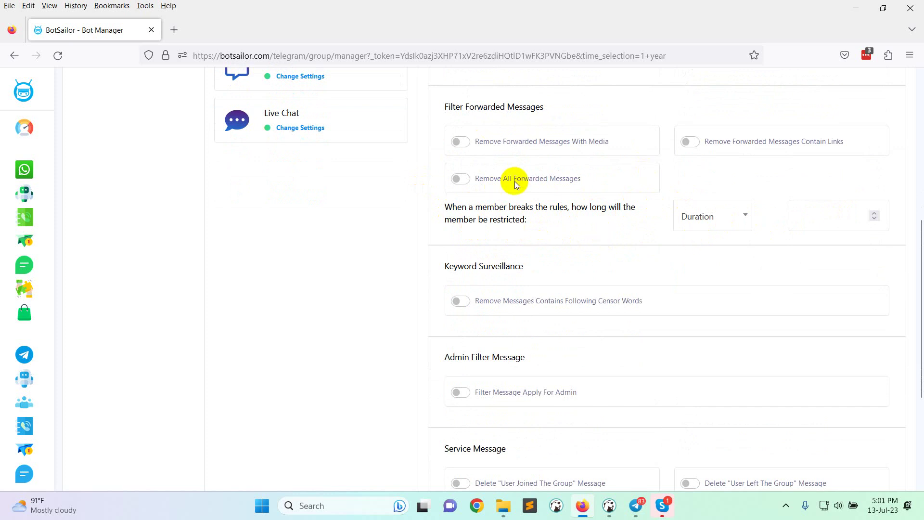
scroll(578, 241, up, 1)
scroll(573, 266, down, 1)
click(699, 217)
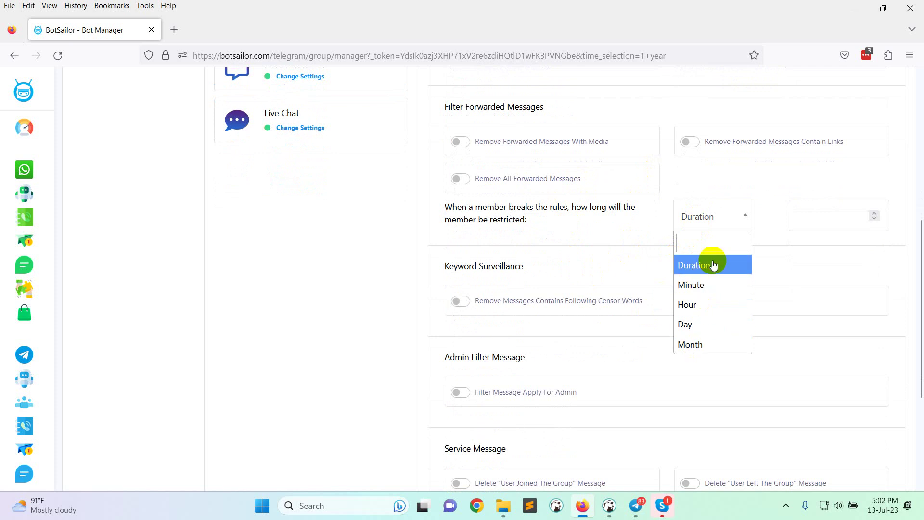
click(574, 237)
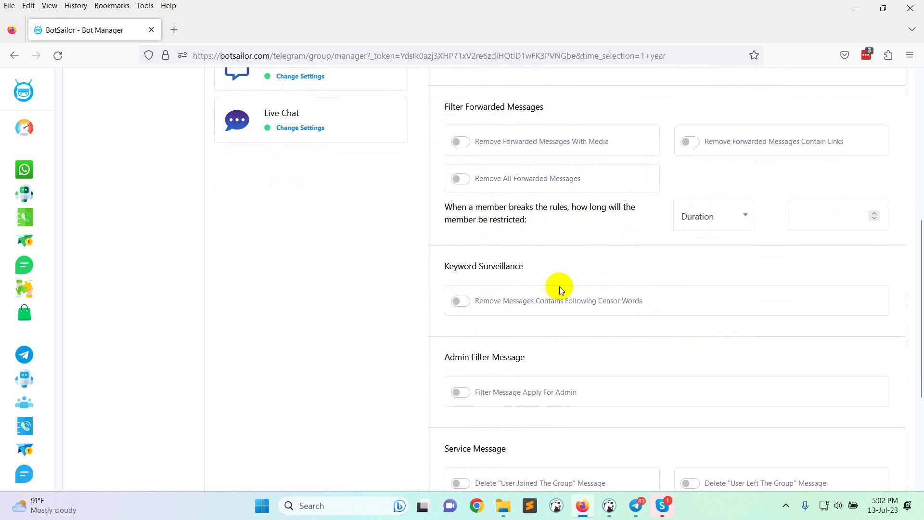
scroll(558, 288, down, 1)
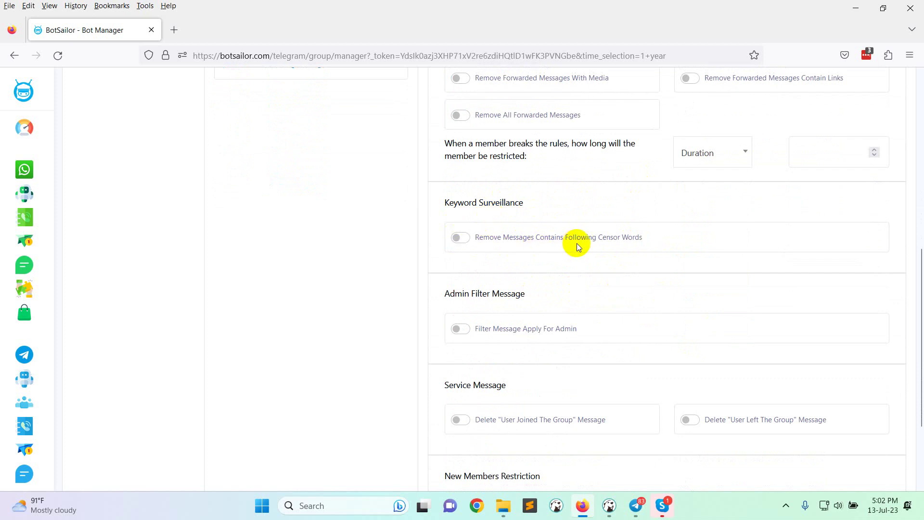
click(501, 238)
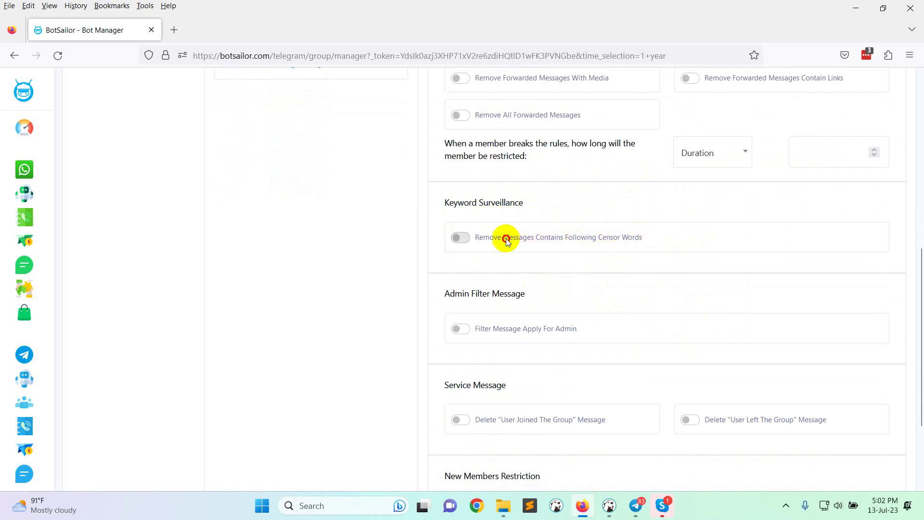
click(636, 267)
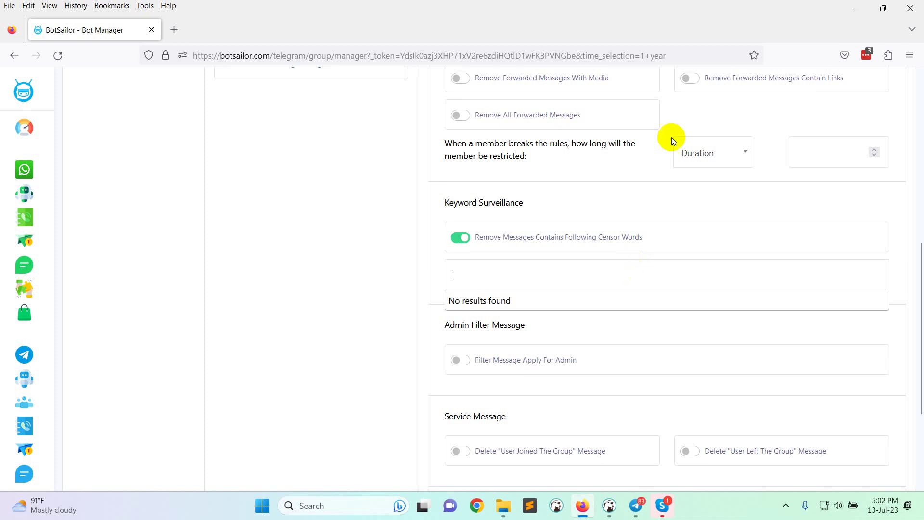
Step: Turn on 'Filter Message Apply For Admin' so the message filters also cover group admins
click(668, 193)
scroll(672, 205, up, 4)
scroll(535, 345, down, 2)
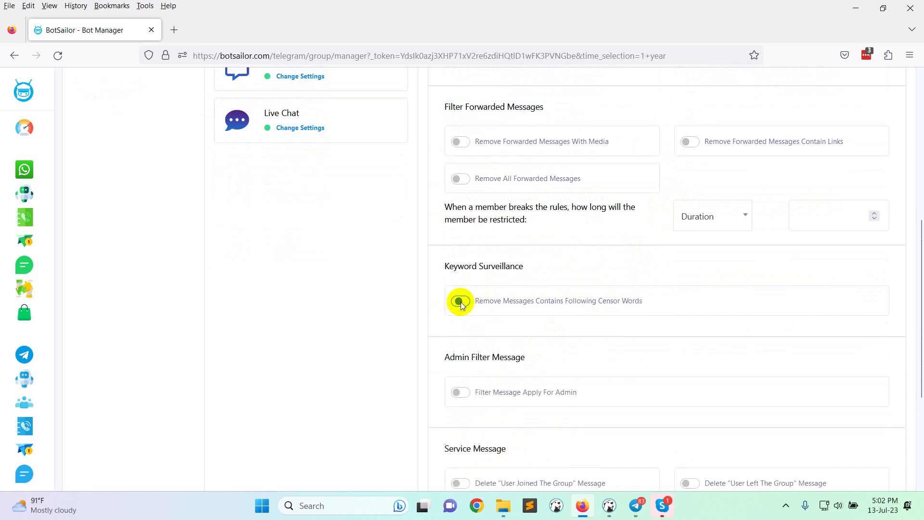
scroll(553, 327, down, 3)
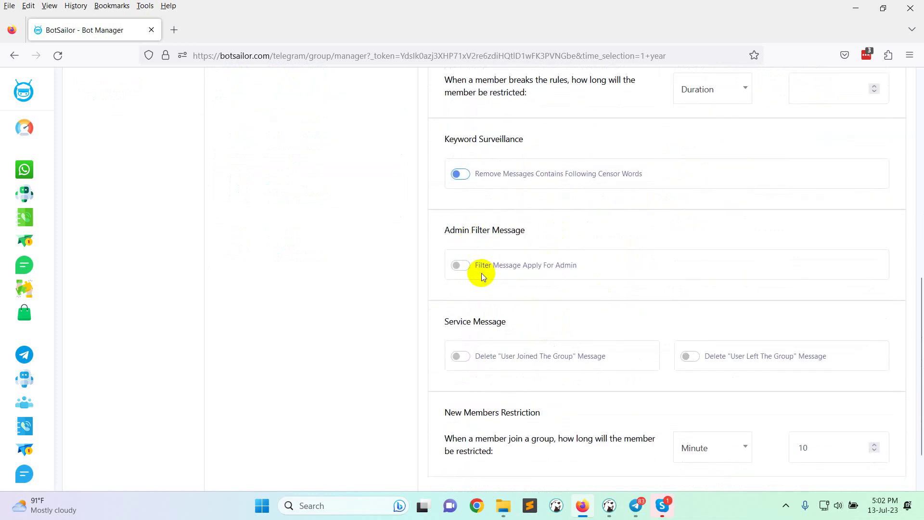
scroll(581, 267, up, 8)
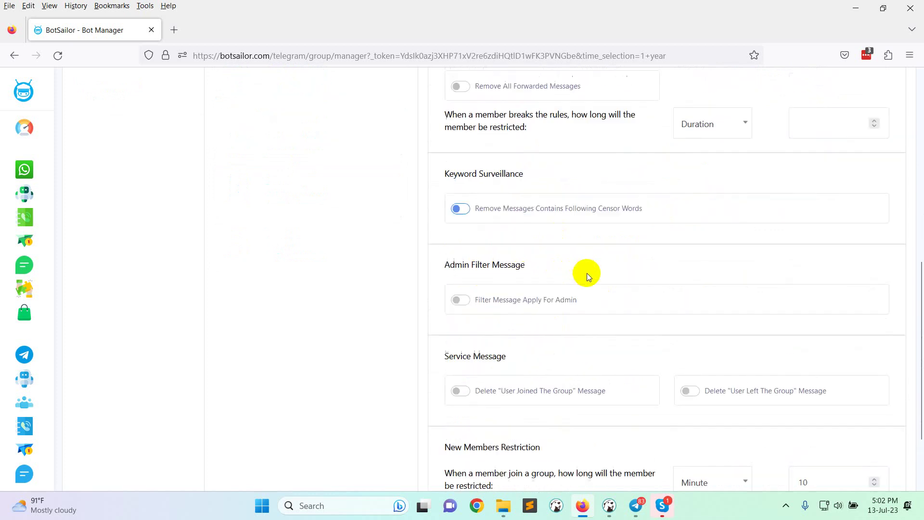
scroll(591, 335, down, 6)
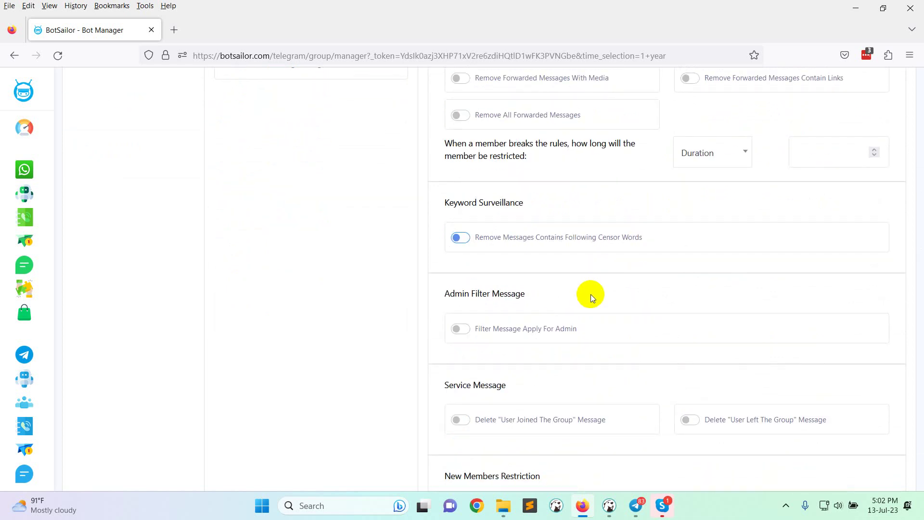
click(469, 332)
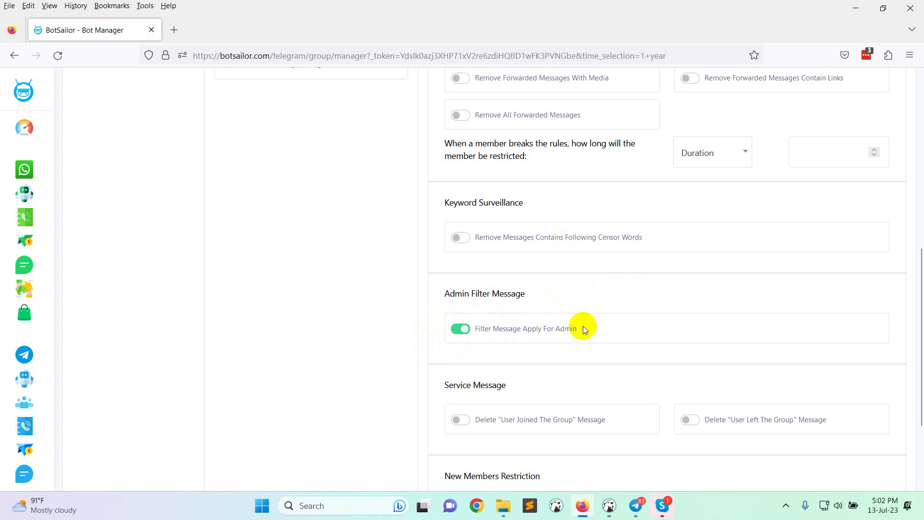
scroll(585, 326, down, 3)
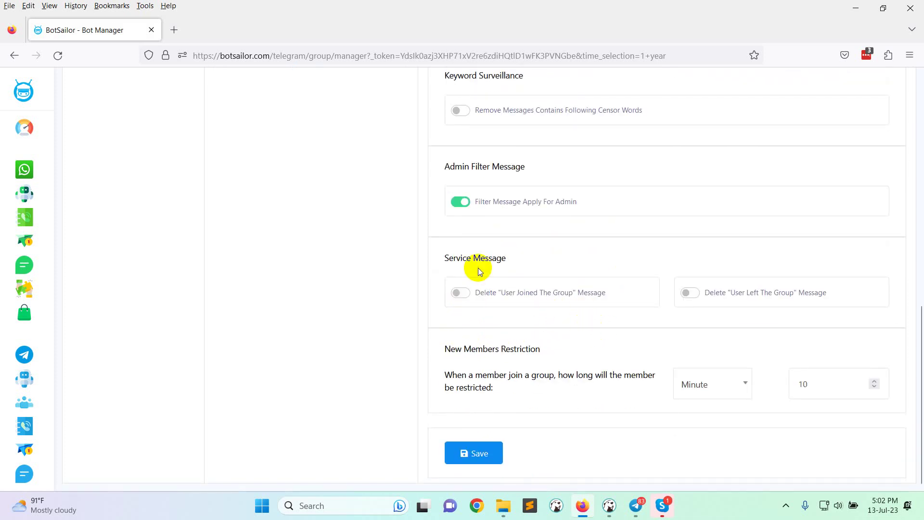
Step: Switch on deletion of both 'User Joined The Group' and 'User Left The Group' service messages
drag(445, 261, 515, 264)
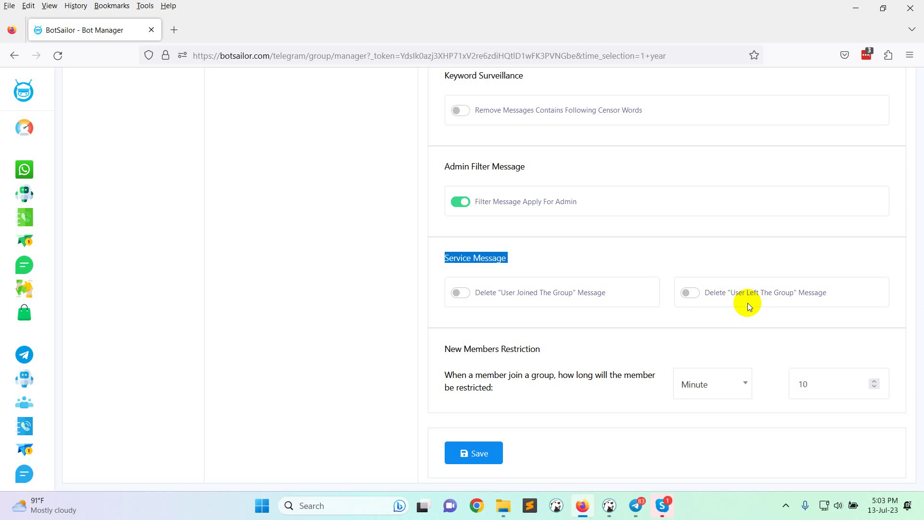
click(534, 297)
click(715, 295)
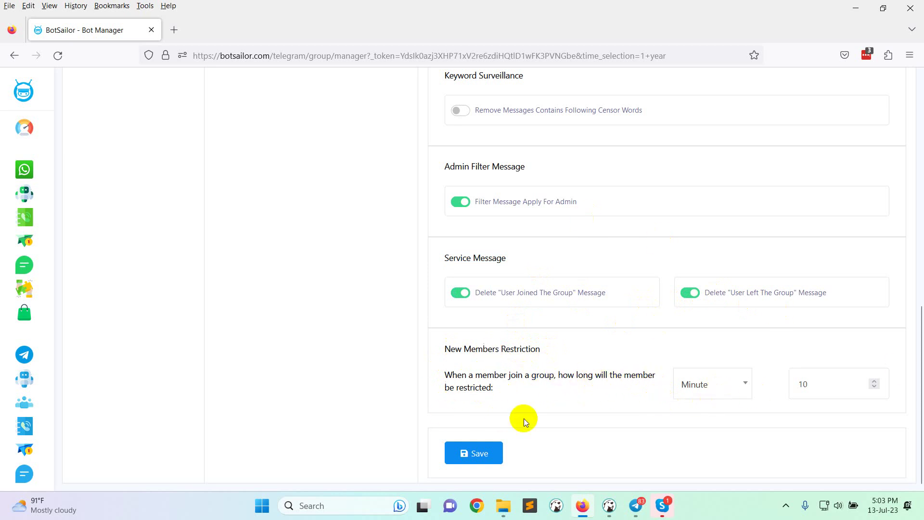
Step: Save the filtering settings and bring up the BotSailor Demo Group chat in Telegram
click(482, 460)
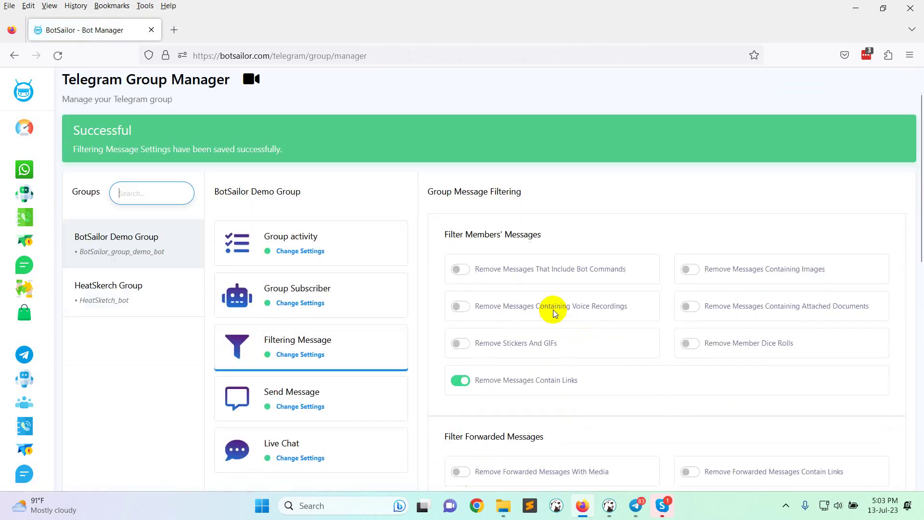
scroll(558, 308, down, 2)
click(786, 506)
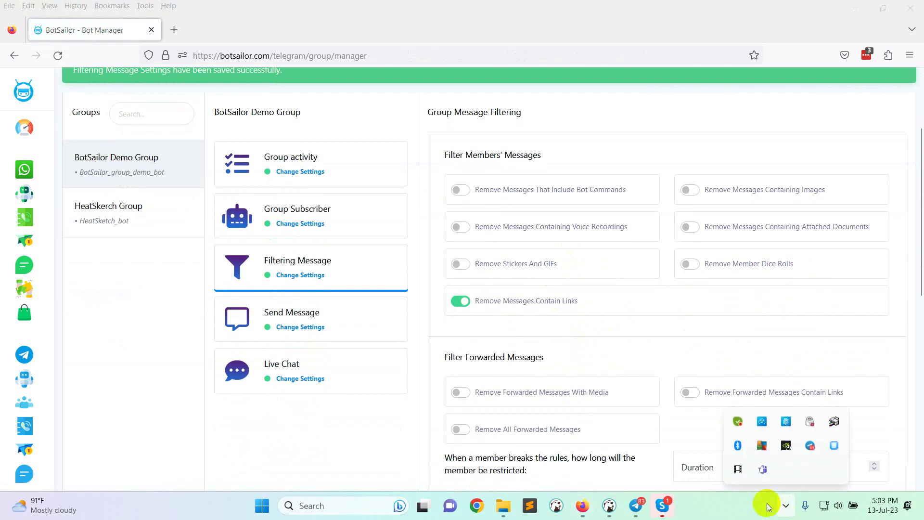
click(739, 469)
scroll(730, 308, down, 3)
click(636, 505)
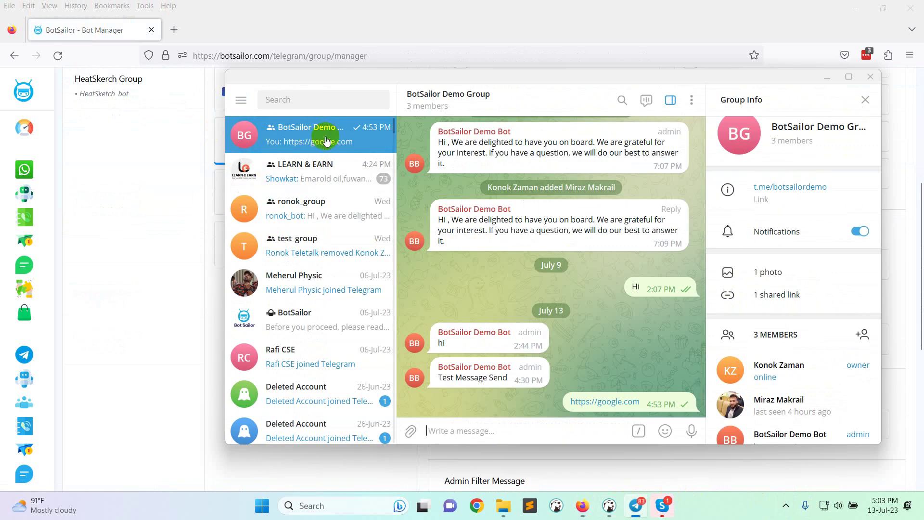
Step: Send 'hi' and then the link 'htpps://facebook.com' to the demo group chat
click(486, 424)
text(h)
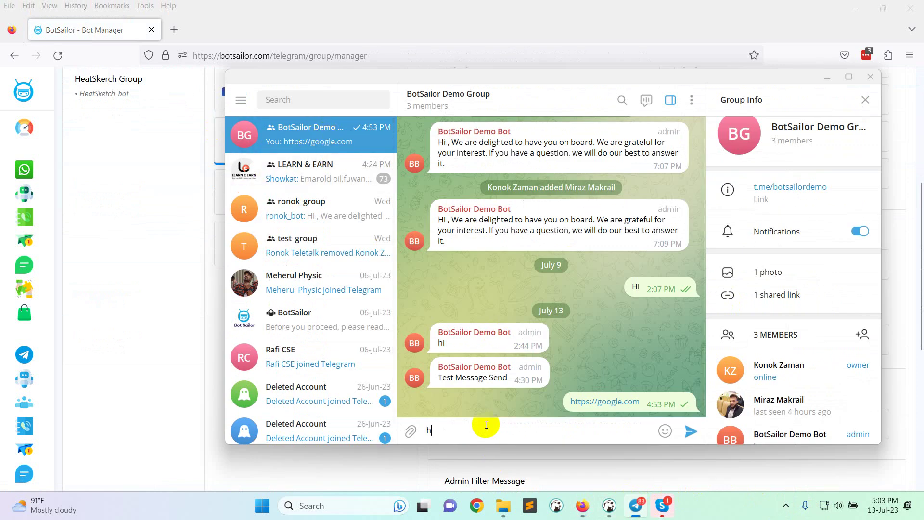
key(BackSpace)
text(hi)
key(Return)
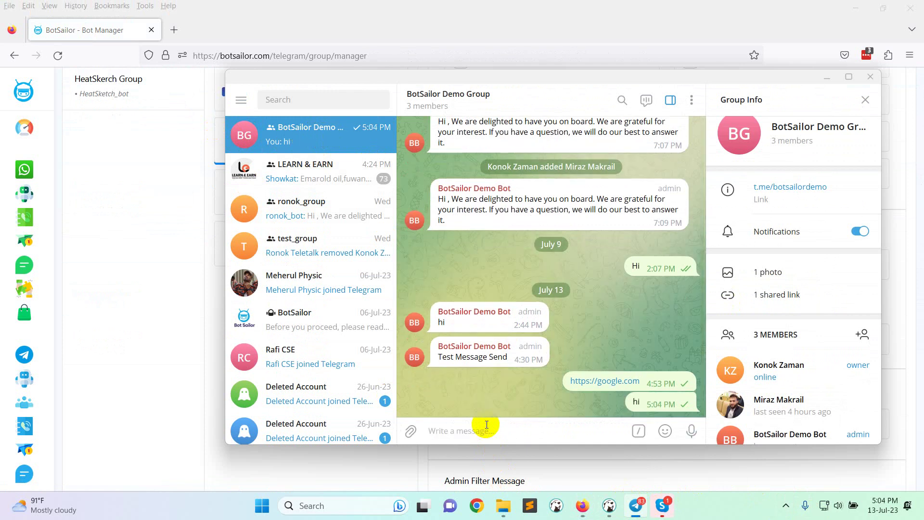
text(htp)
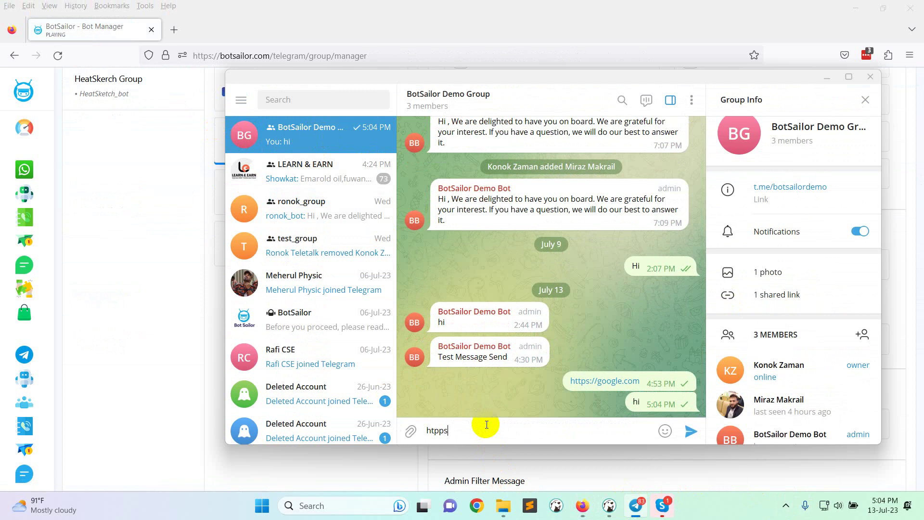
text(ps://face)
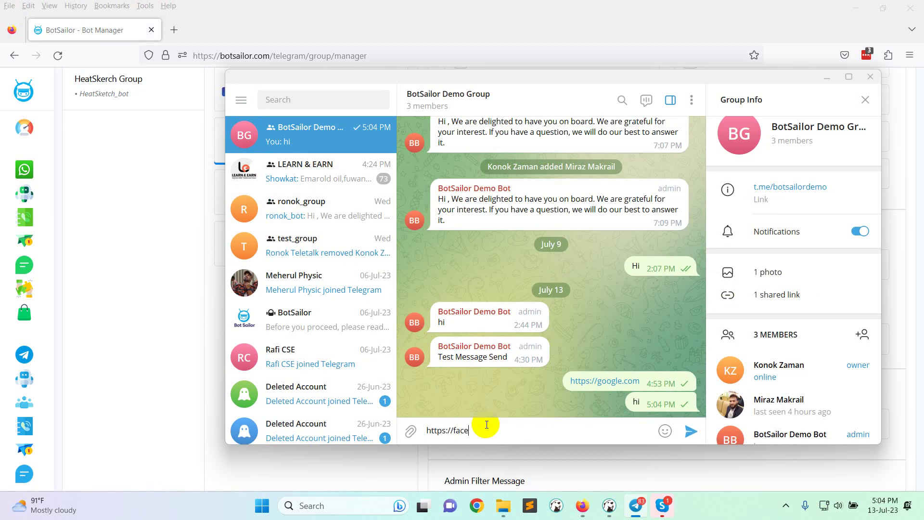
text(book.com)
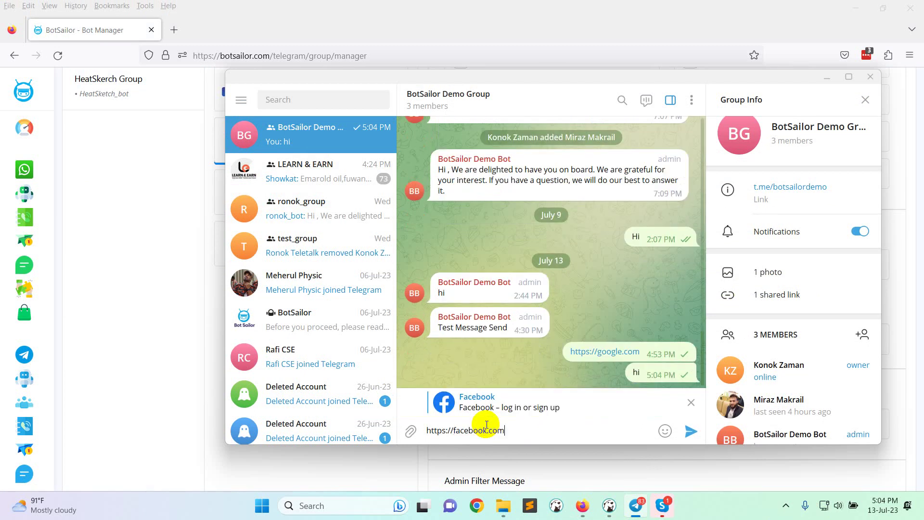
key(Return)
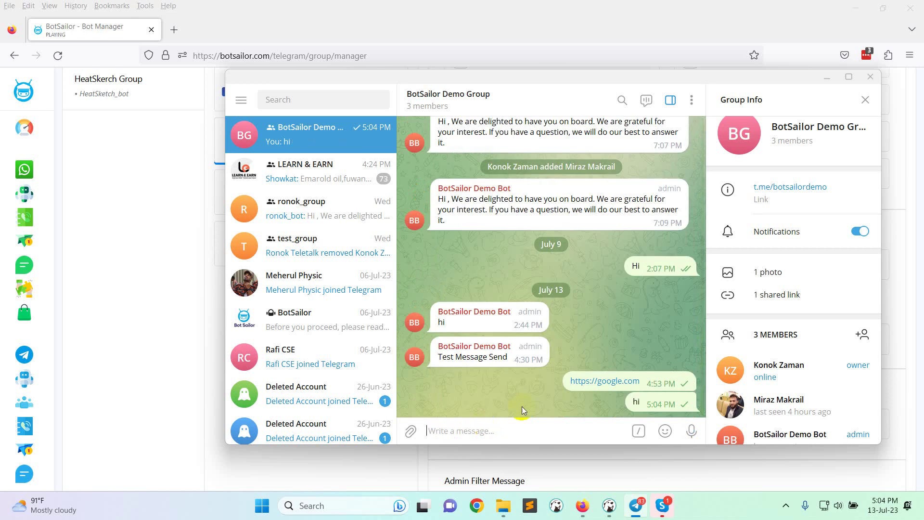
Step: Look over the BotSailor filter settings again, then return to the Telegram group chat
key(alt+Tab)
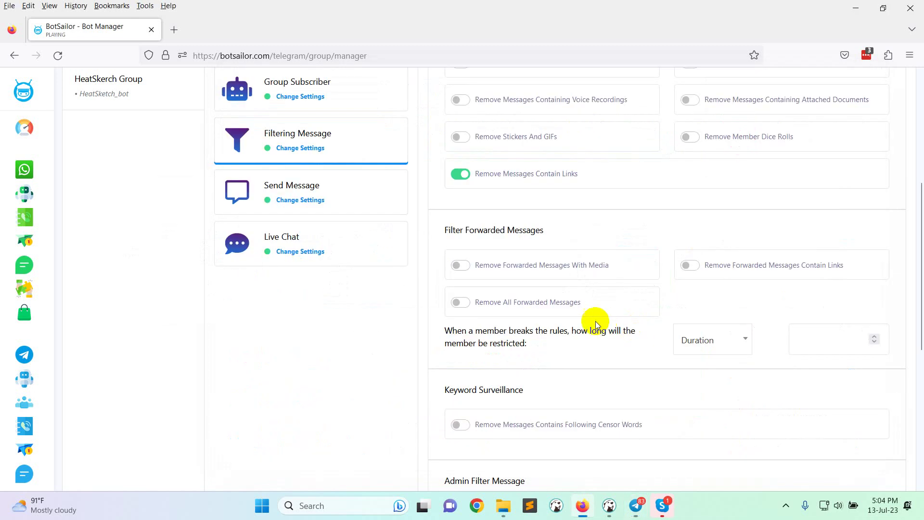
scroll(568, 320, up, 2)
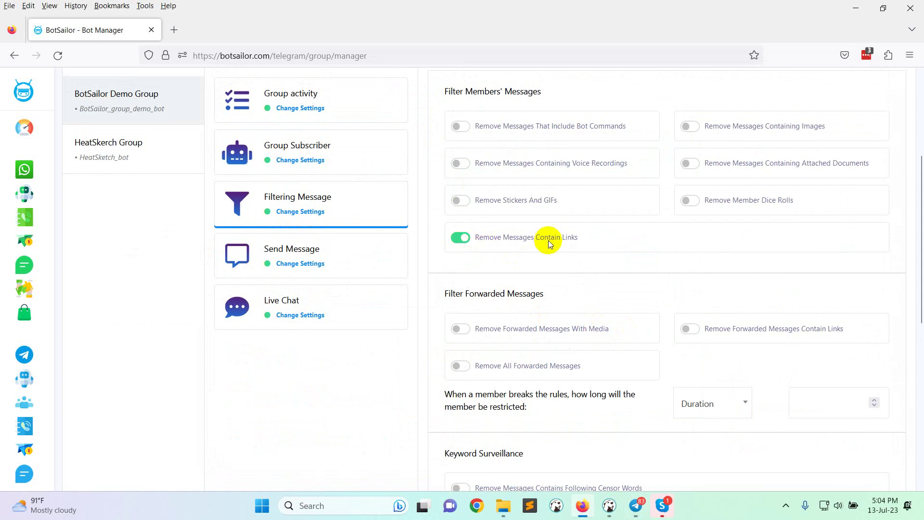
scroll(602, 241, down, 8)
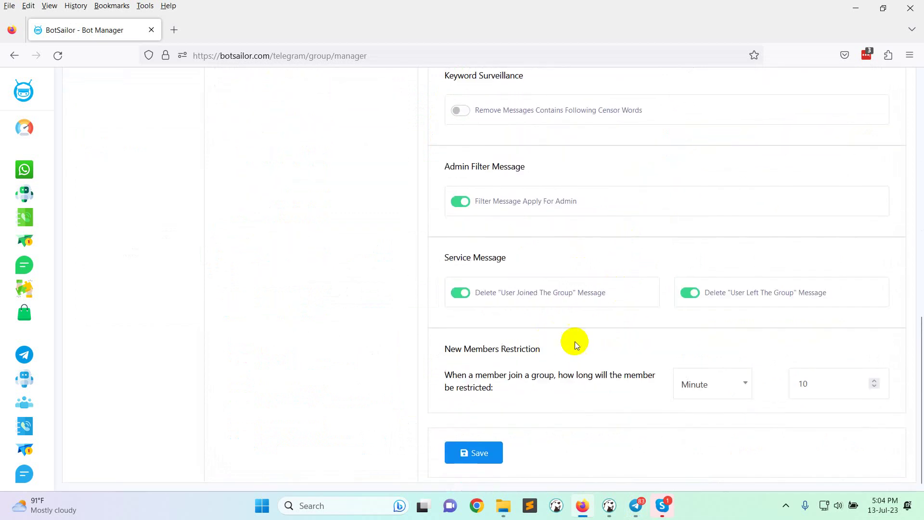
scroll(577, 339, up, 2)
scroll(583, 334, down, 1)
key(alt+Tab)
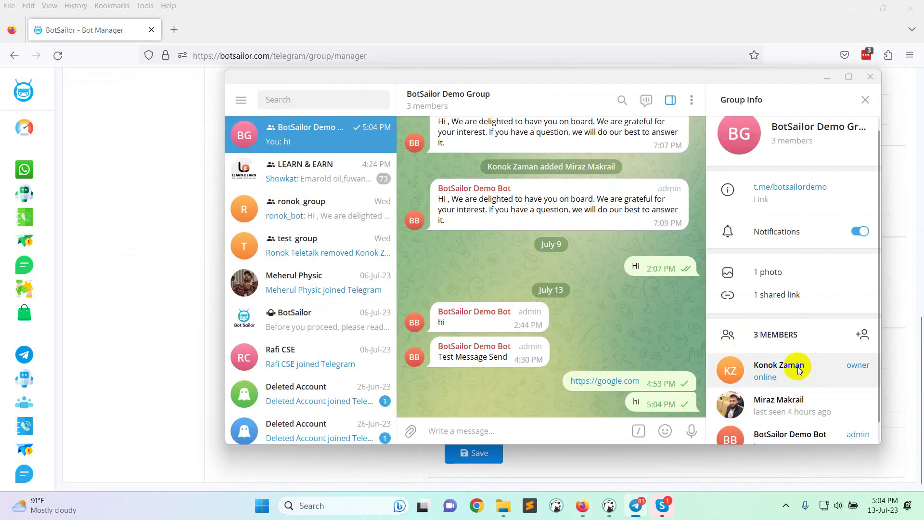
Step: Search for a contact and add them to the demo group, bringing it to 4 members
click(862, 334)
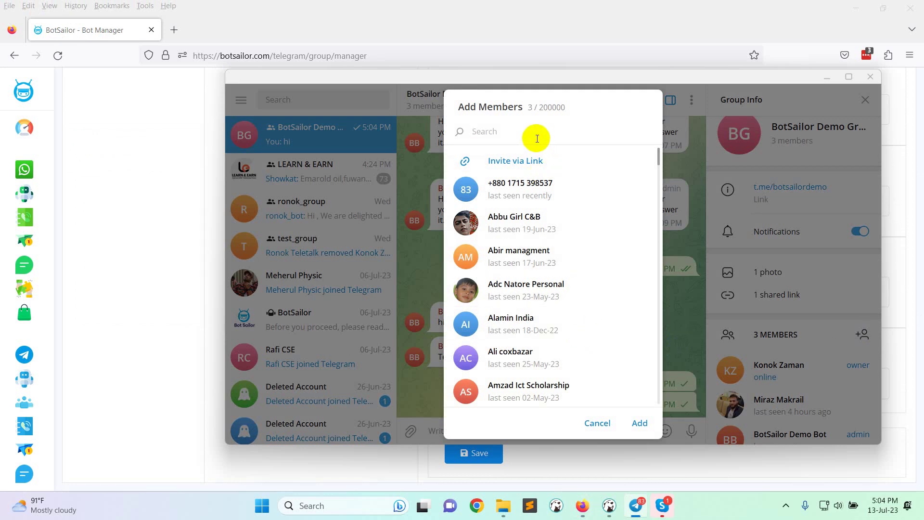
text(ronok)
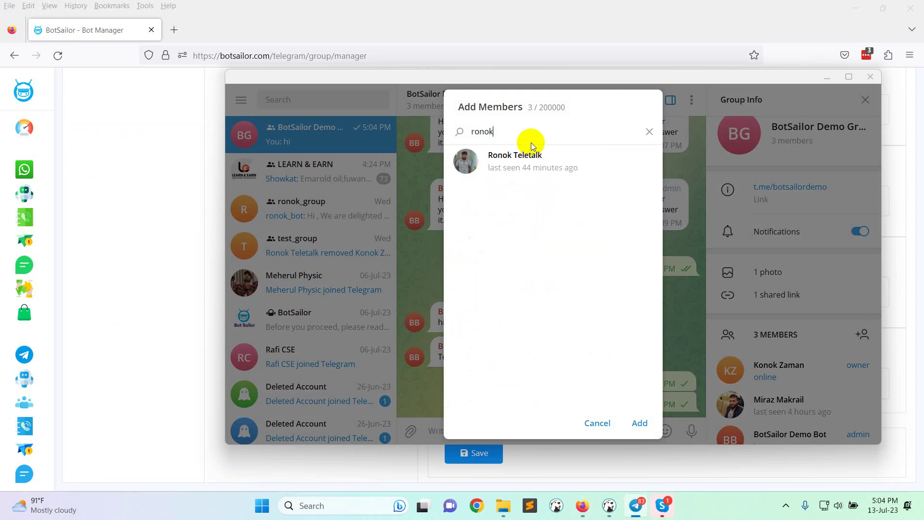
click(531, 155)
click(646, 423)
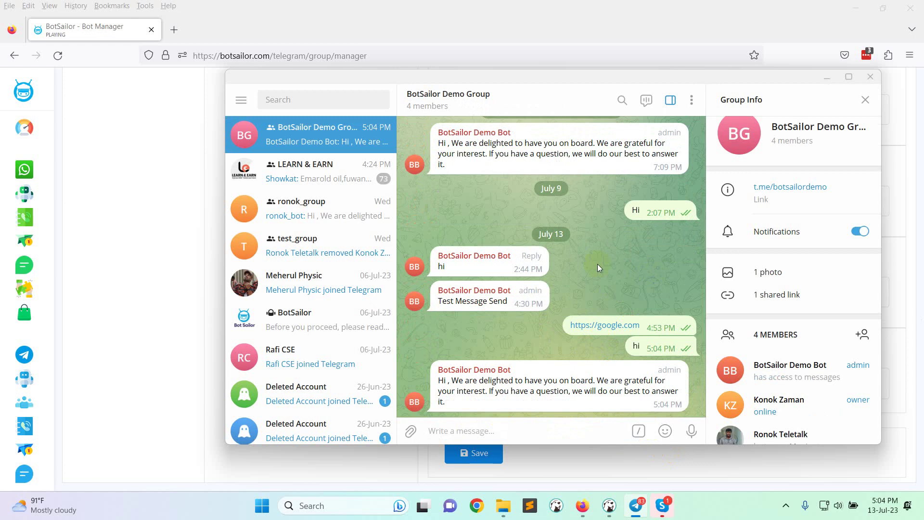
Step: Return to BotSailor and open the demo group's Send Message campaigns, showing the completed Demo Test
click(573, 5)
scroll(501, 380, up, 8)
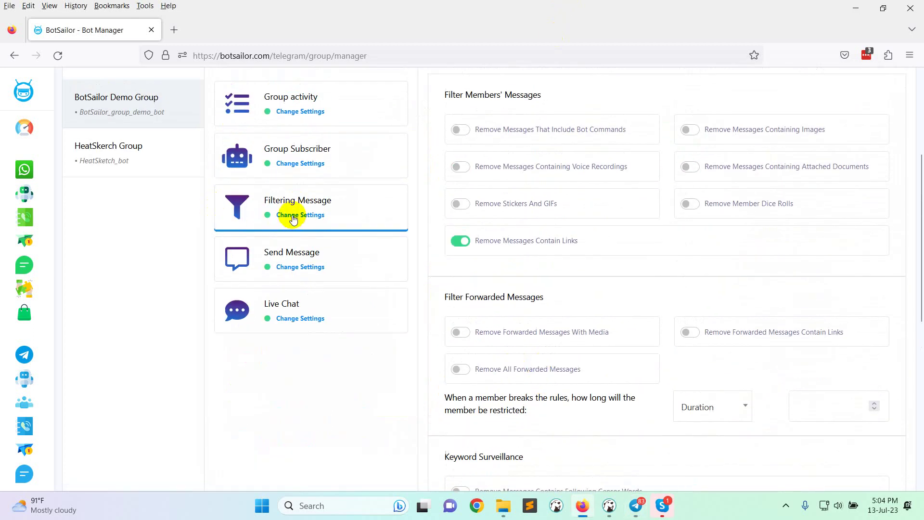
scroll(527, 328, down, 8)
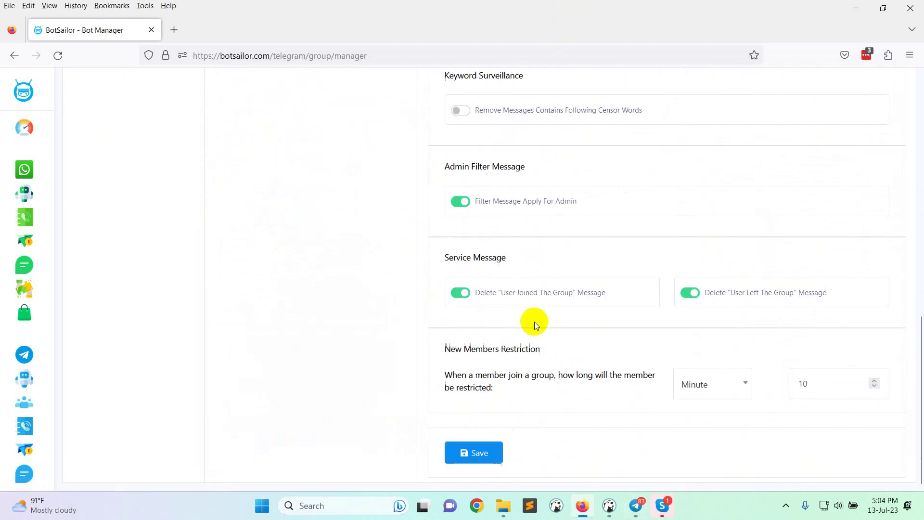
scroll(548, 325, up, 7)
scroll(501, 332, up, 5)
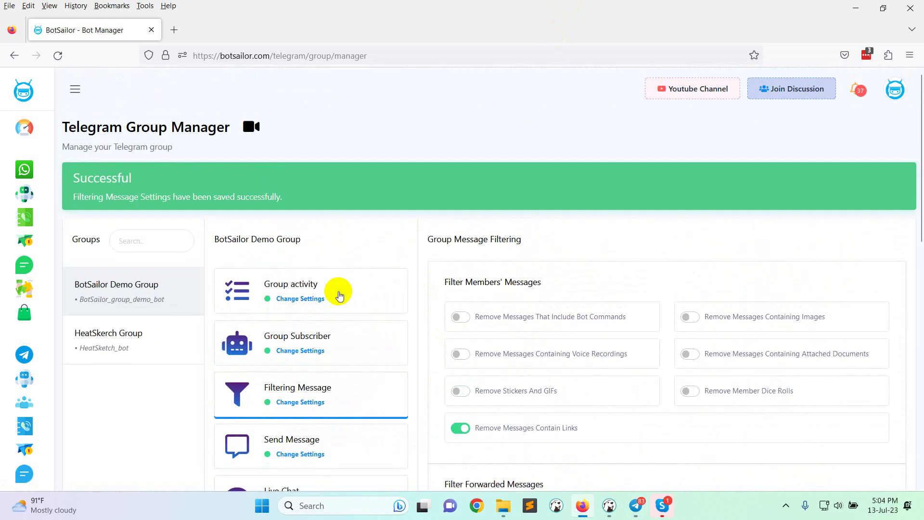
scroll(322, 337, down, 1)
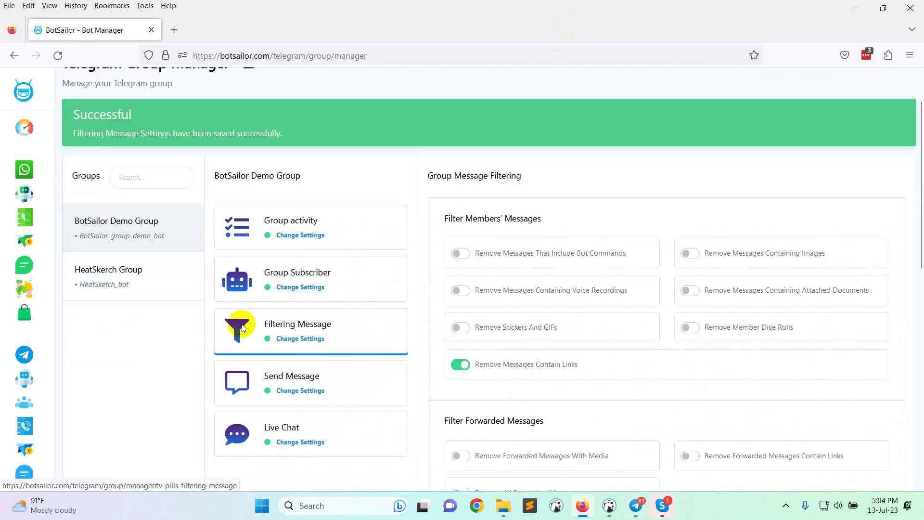
click(314, 389)
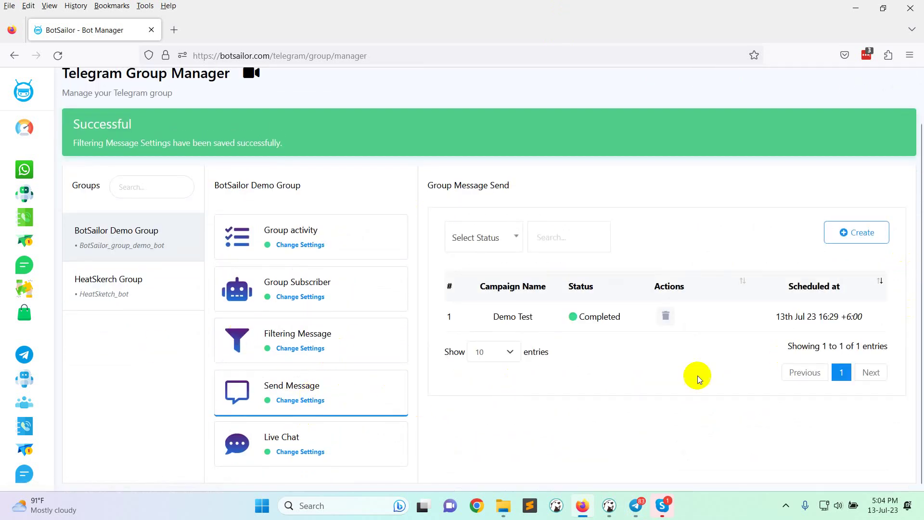
Step: Start creating a new message campaign for the demo group
click(787, 508)
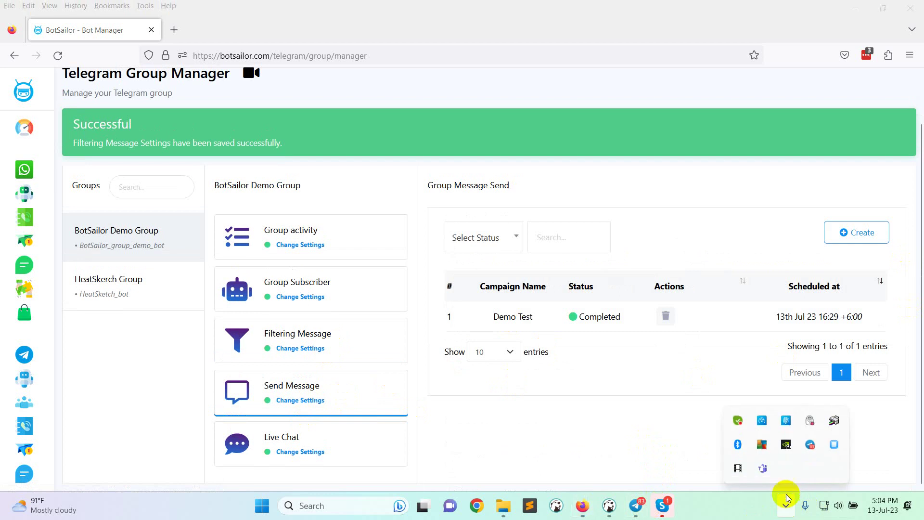
click(737, 467)
click(866, 234)
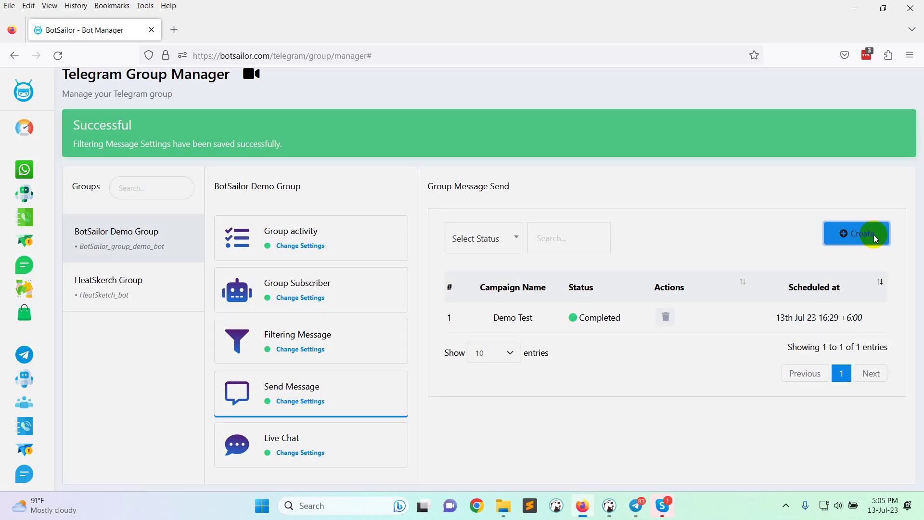
Step: Name the campaign 'Demo Test 1' with the message 'Hi, This is test message.'
click(625, 170)
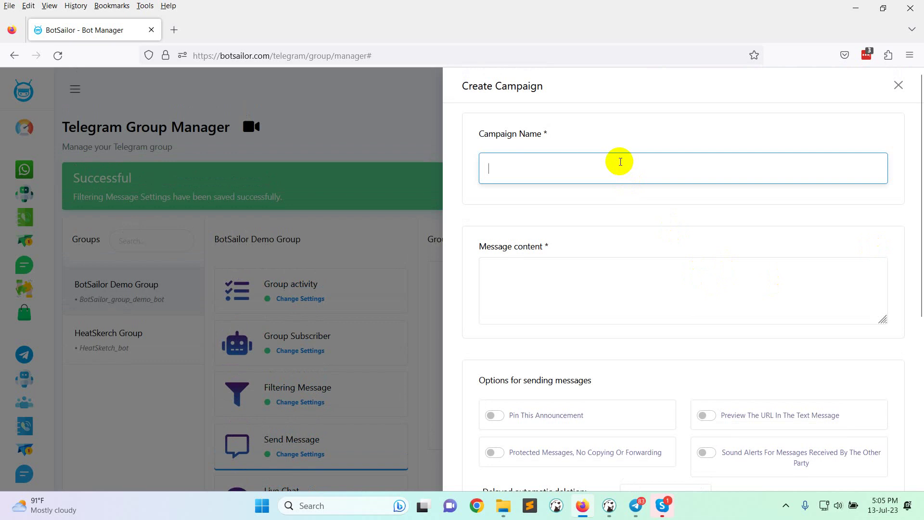
text(Demo)
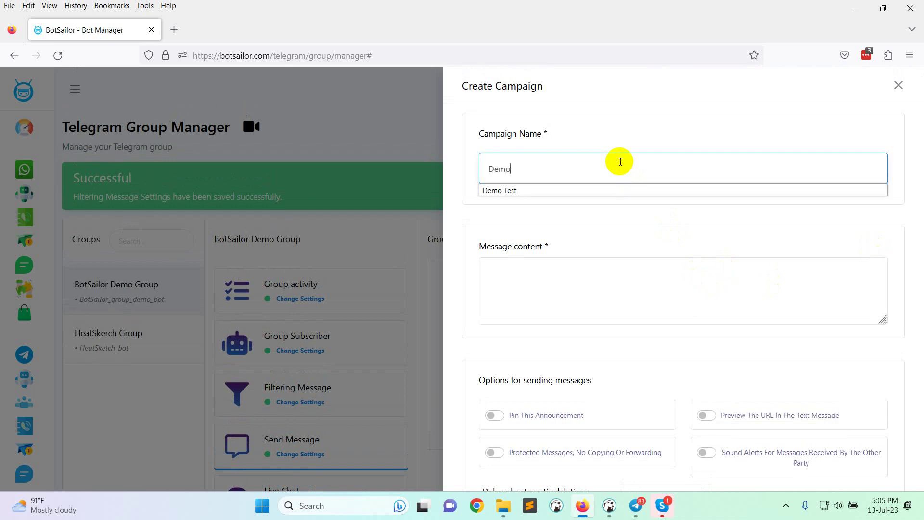
text( Test 1)
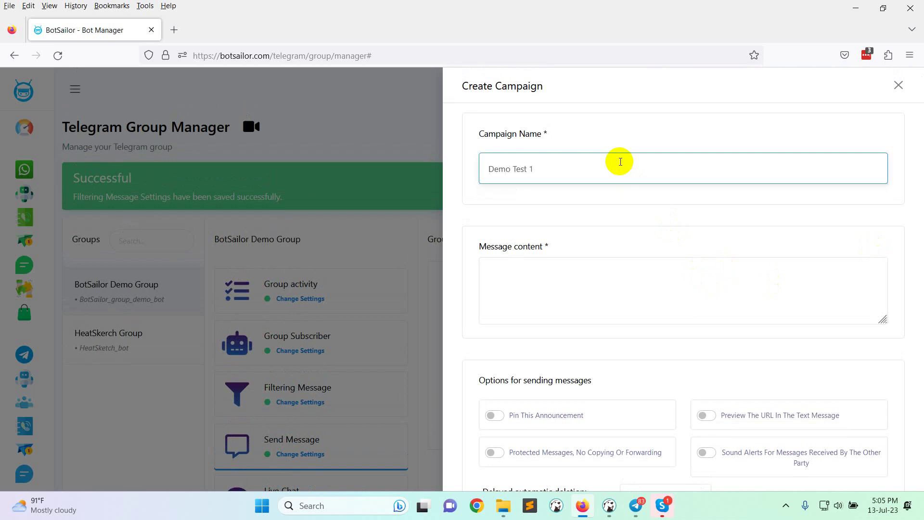
click(602, 282)
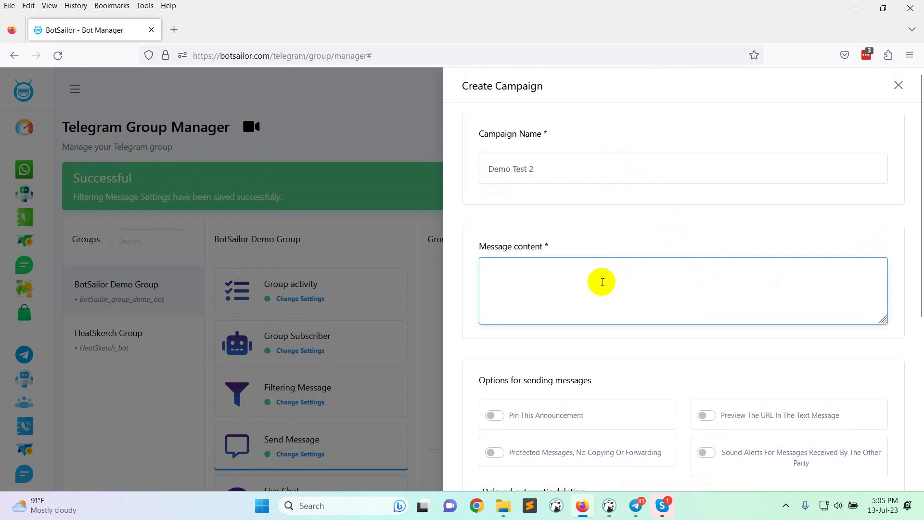
text(Hi, This is test mes)
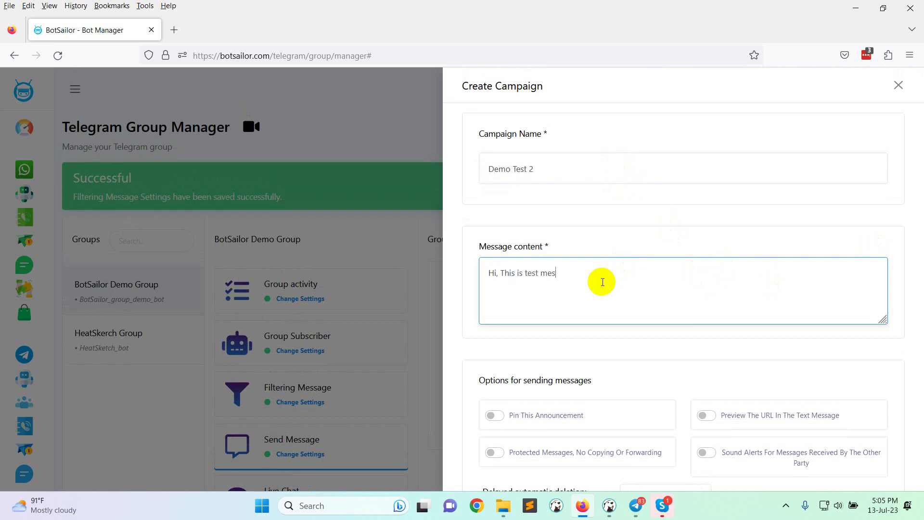
text(sage.)
Step: Turn on copy and forward protection and leave automatic deletion off
scroll(674, 308, down, 3)
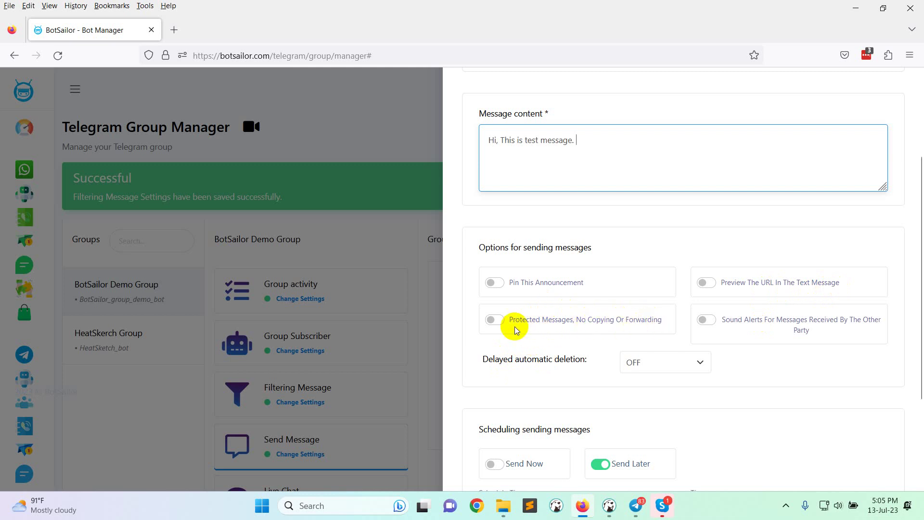
click(560, 323)
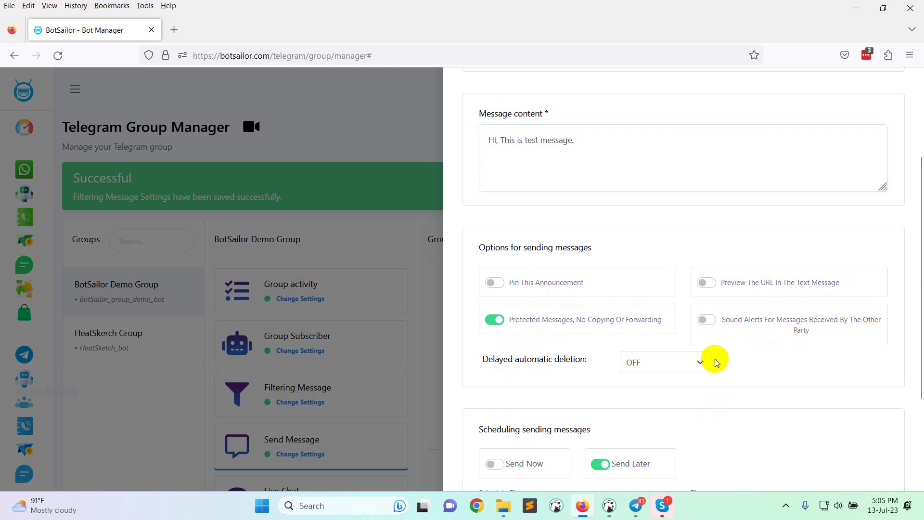
scroll(715, 357, down, 2)
scroll(732, 361, down, 2)
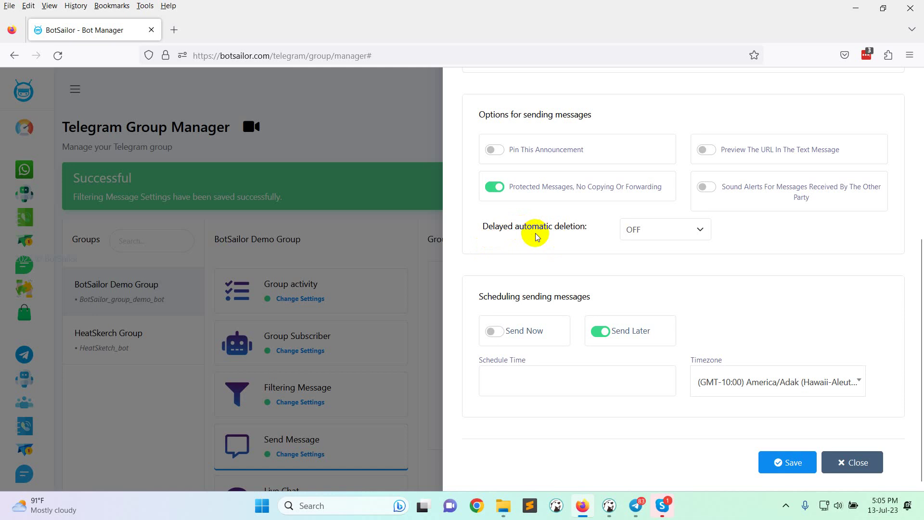
click(629, 231)
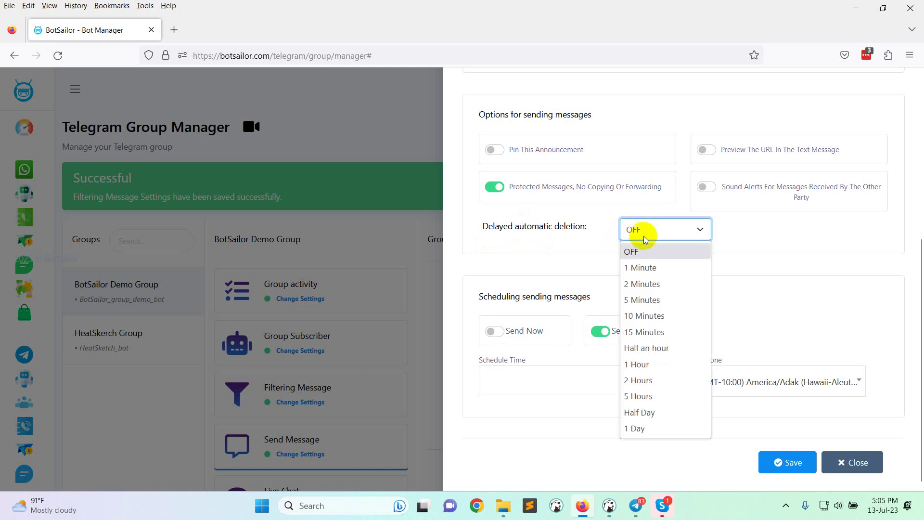
click(799, 251)
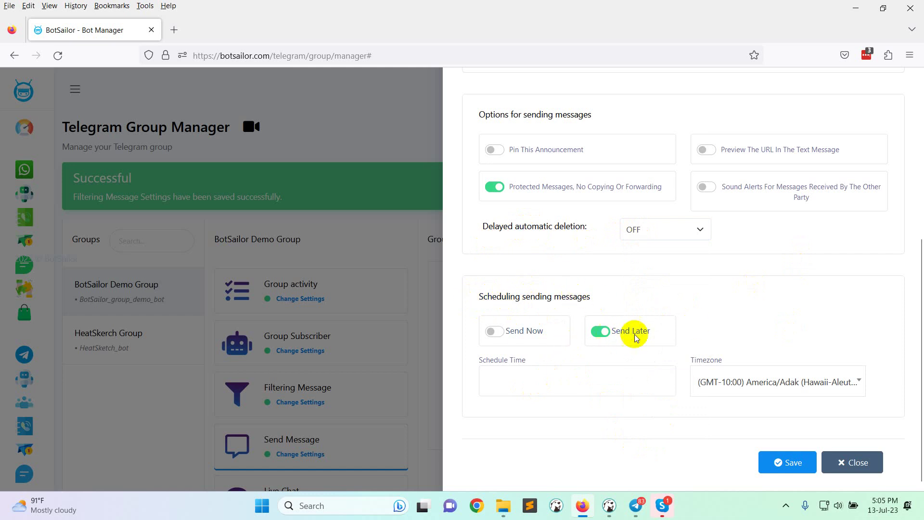
Step: Set the campaign to Send Now, save it, and confirm the success message
click(495, 331)
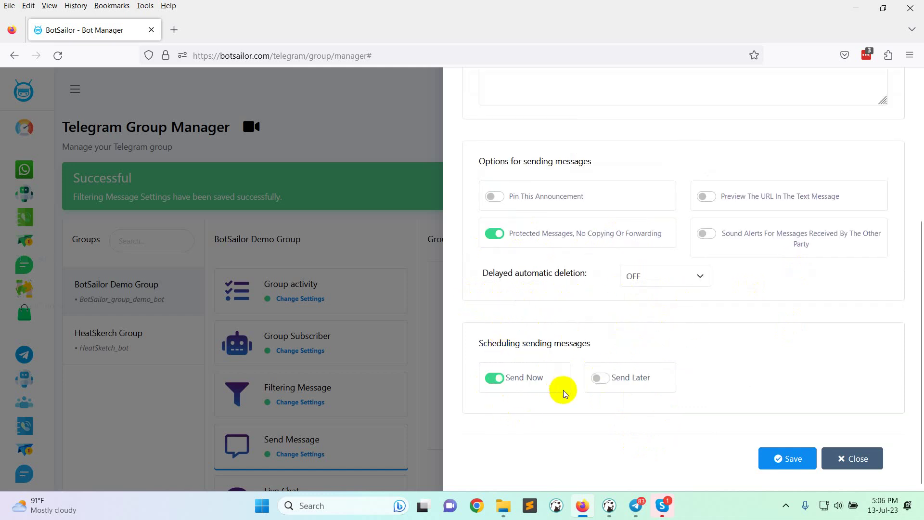
click(767, 461)
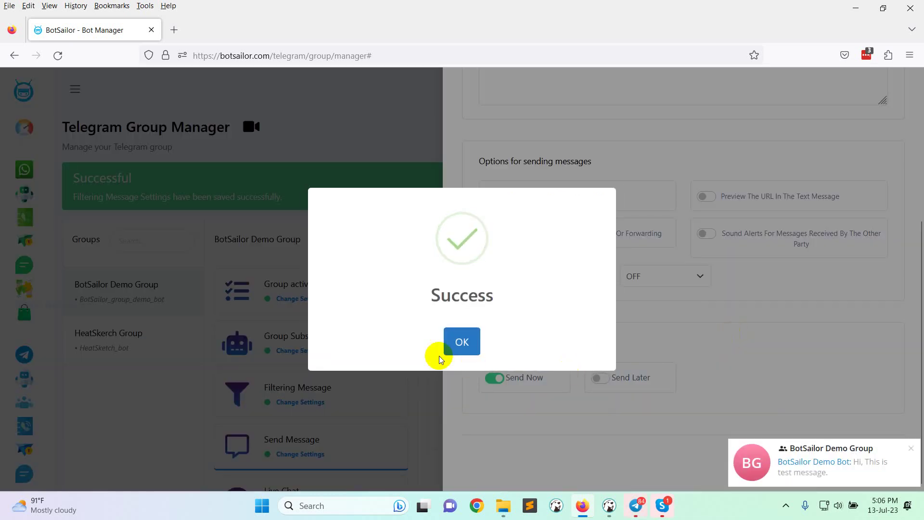
click(445, 349)
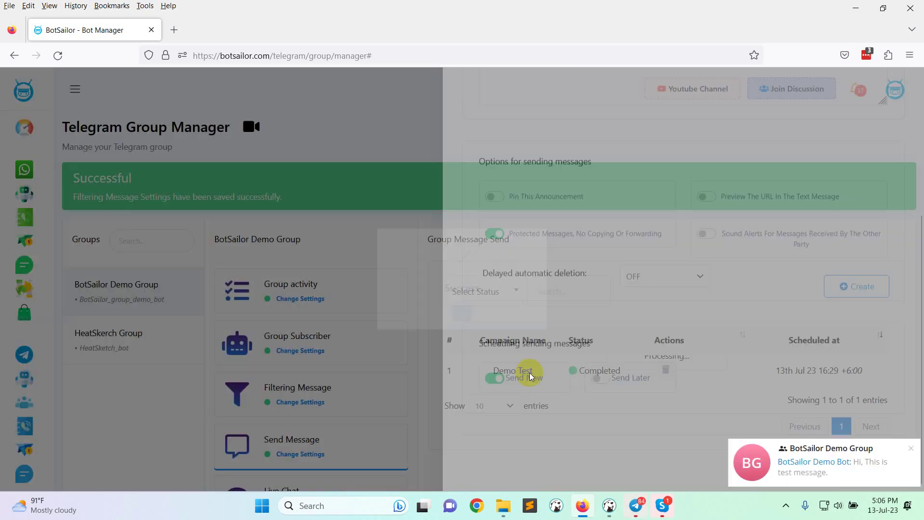
Step: Verify in Telegram that the bot's 'Hi, This is test message.' reached BotSailor Demo Group, then return to BotSailor
click(636, 504)
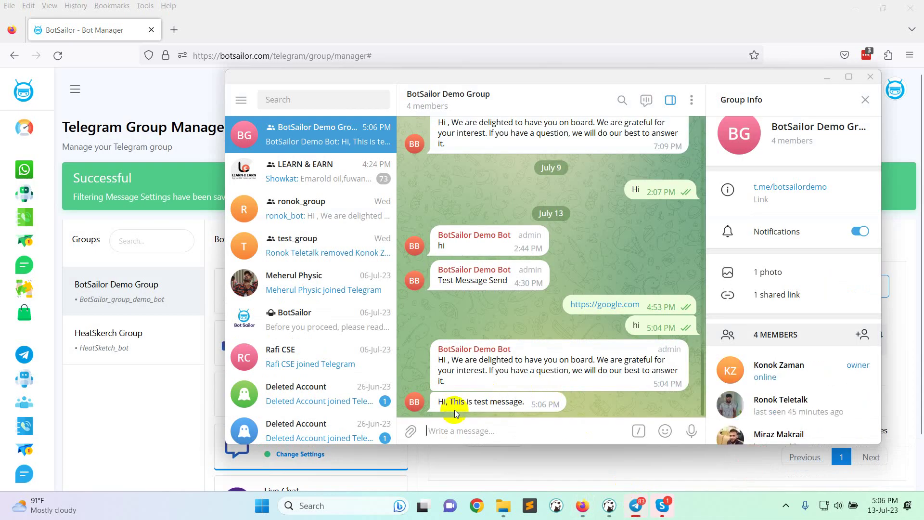
right_click(468, 402)
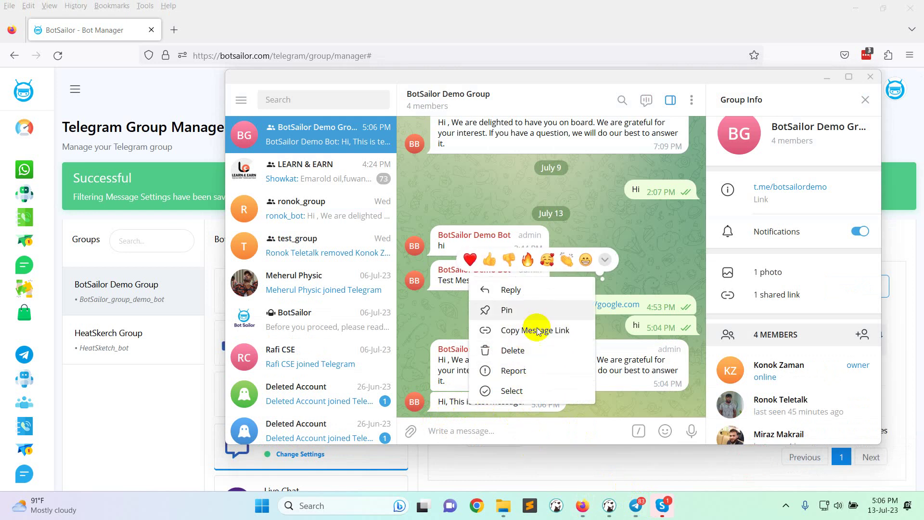
click(431, 407)
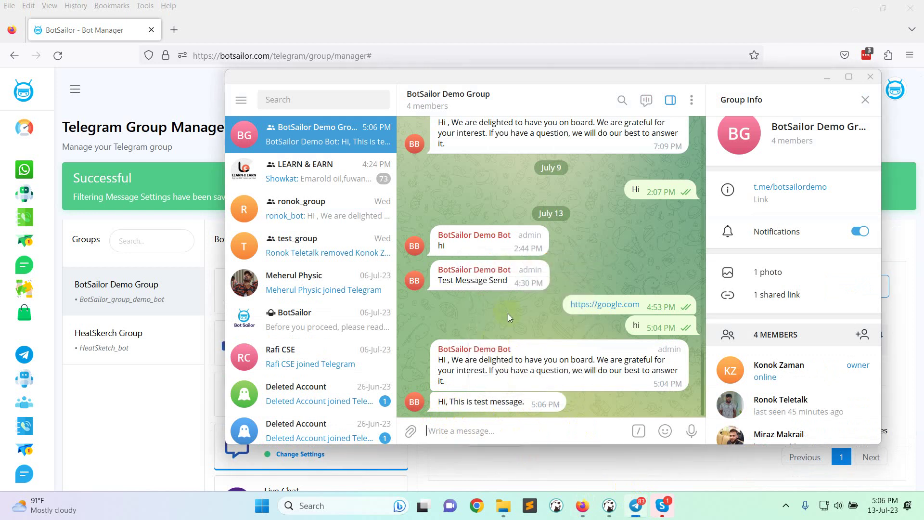
click(895, 157)
Step: Open the group's Live Chat settings and the BotSailor_group_demo_bot live chat conversation
scroll(289, 433, down, 1)
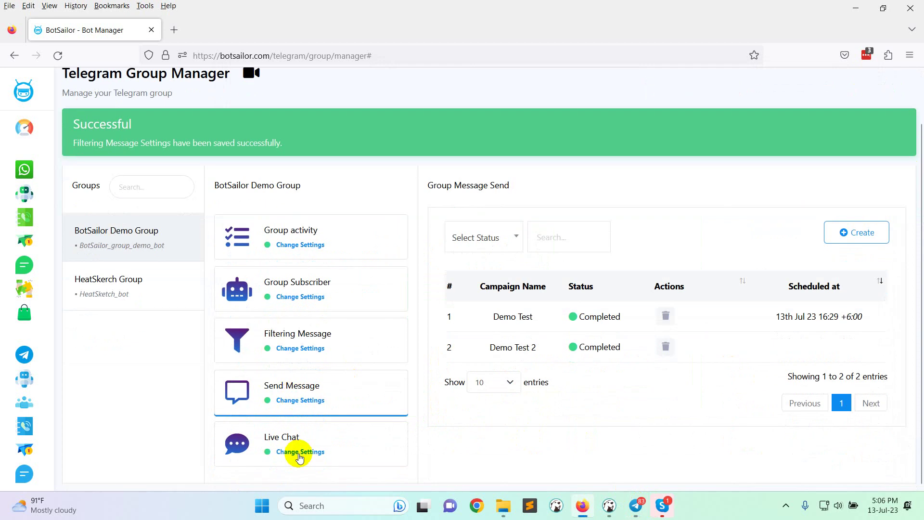
click(299, 455)
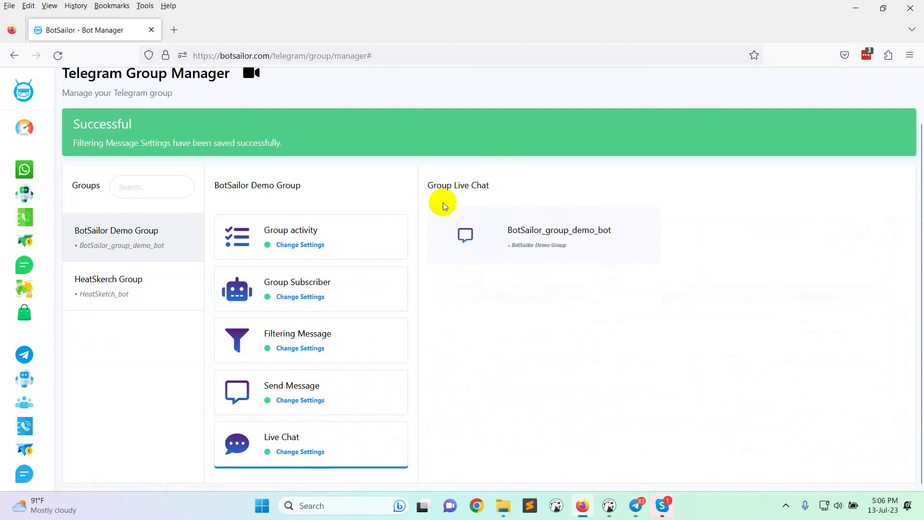
click(538, 247)
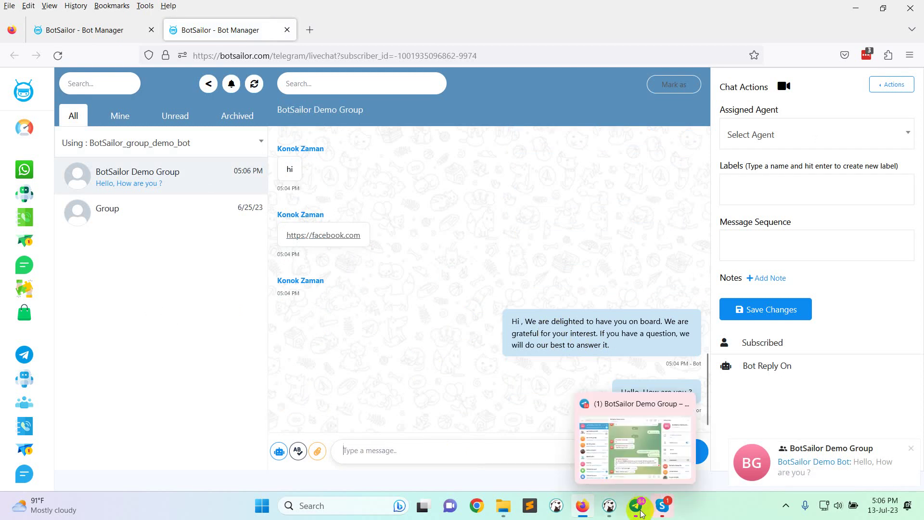
Step: Switch briefly to the Telegram desktop window, then come back to the browser
click(615, 463)
click(179, 330)
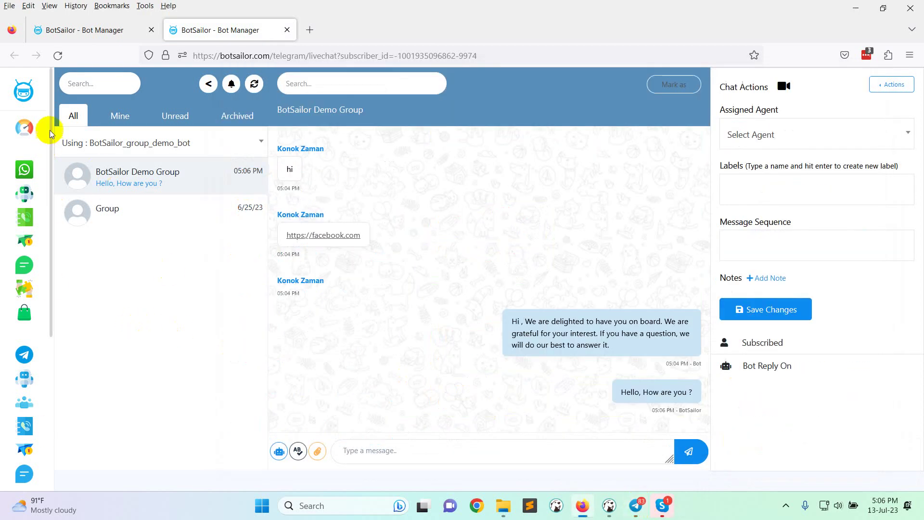
scroll(24, 366, down, 2)
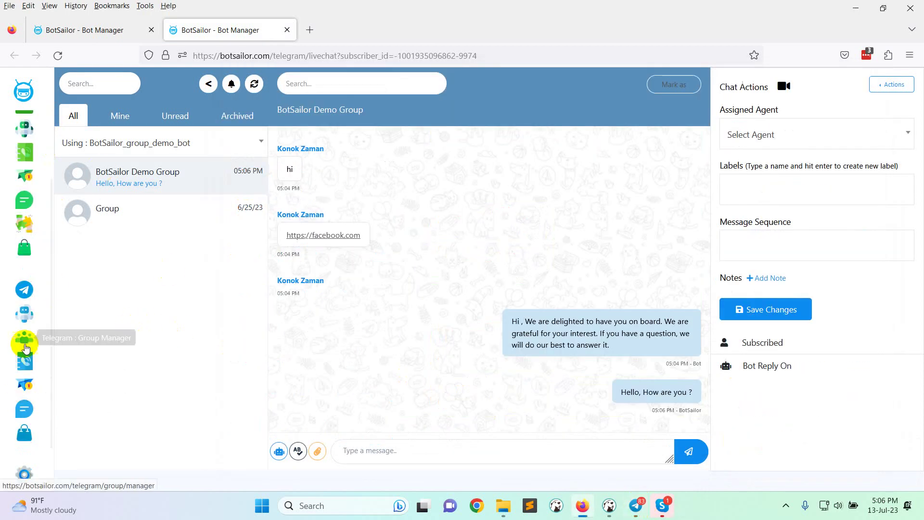
scroll(25, 375, down, 2)
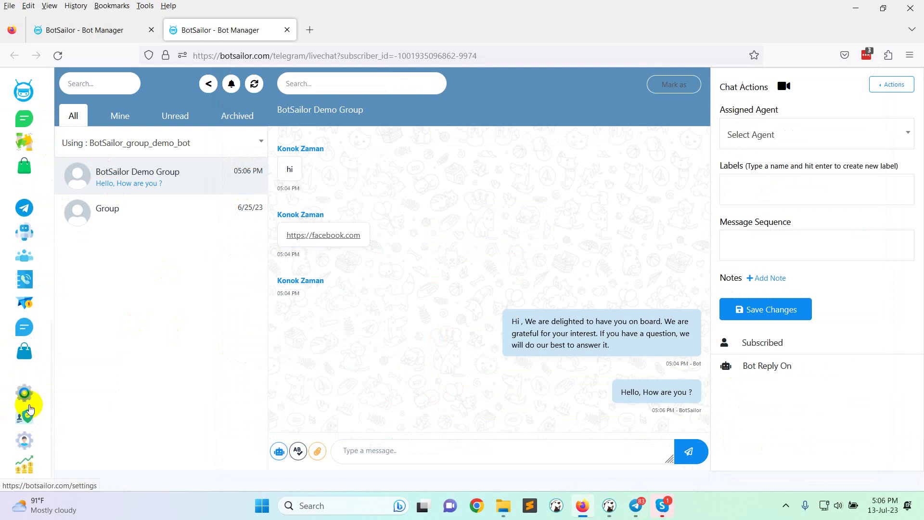
scroll(24, 312, up, 5)
Step: Go to the BotSailor Dashboard and reopen the Telegram Group Manager page
click(22, 127)
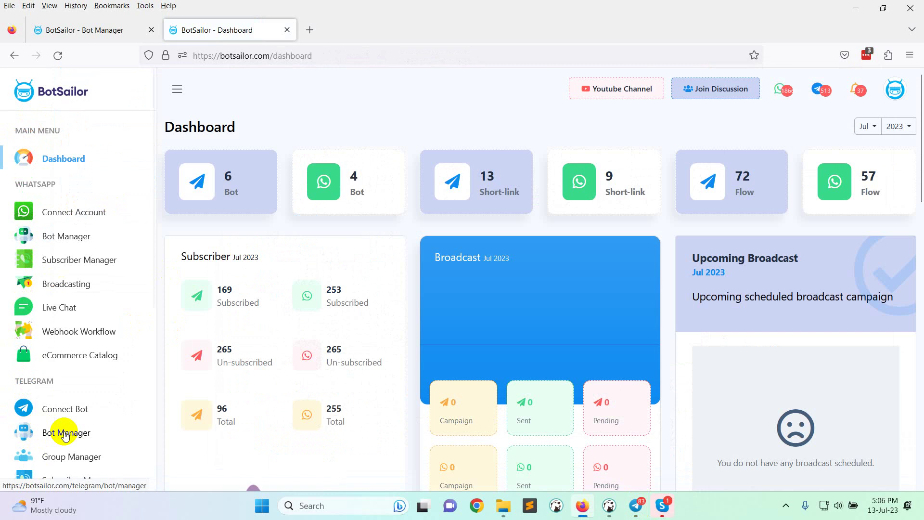
scroll(80, 414, down, 3)
scroll(87, 410, down, 2)
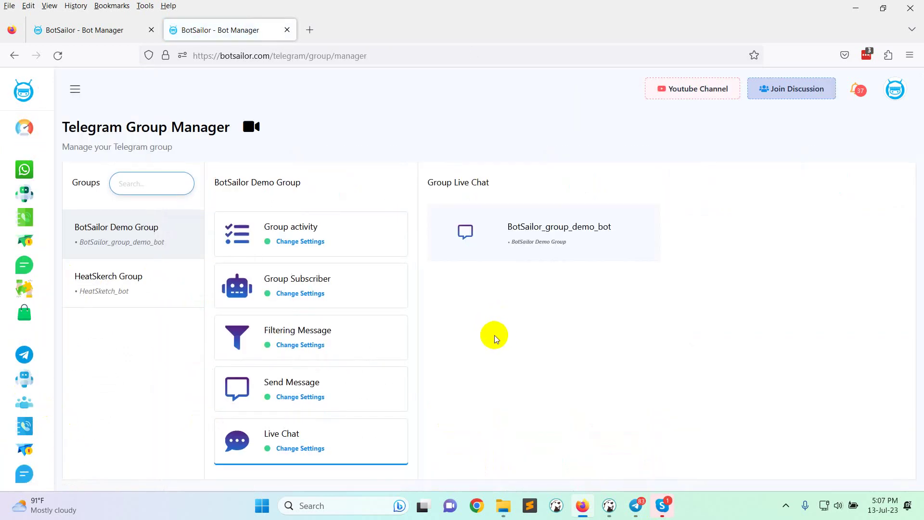
click(786, 506)
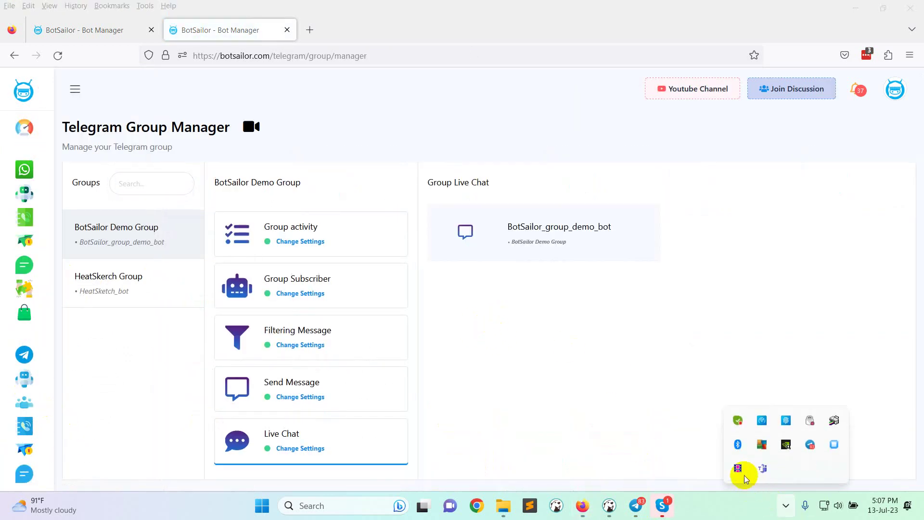